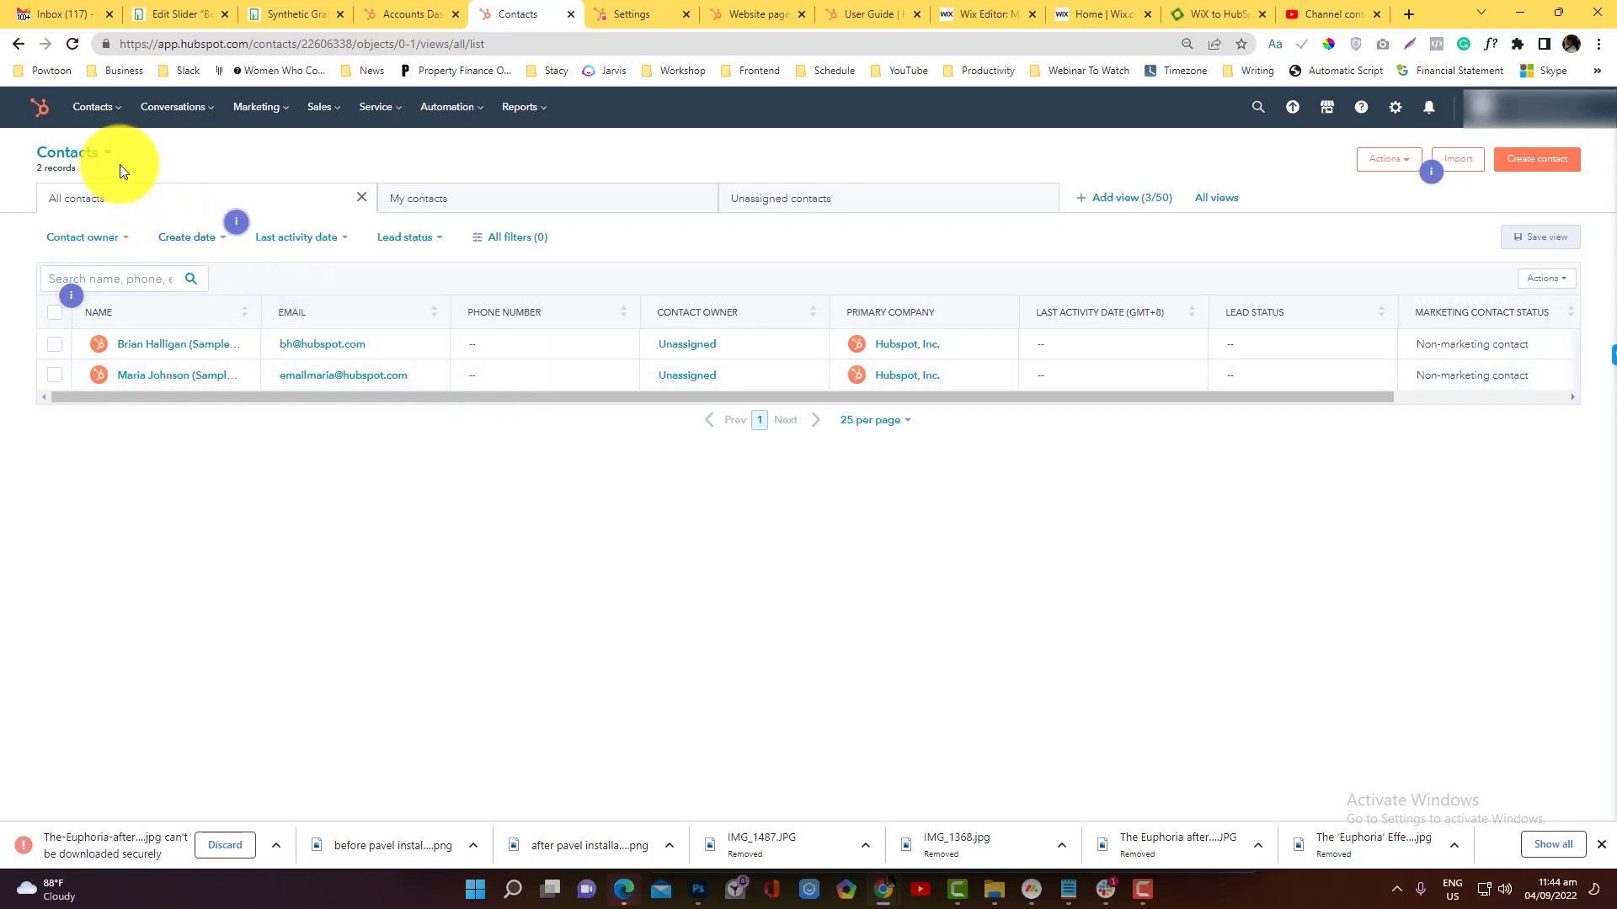
# Bring up HubSpot's Contacts list showing its 2 unassigned sample records.
pyautogui.click(98, 120)
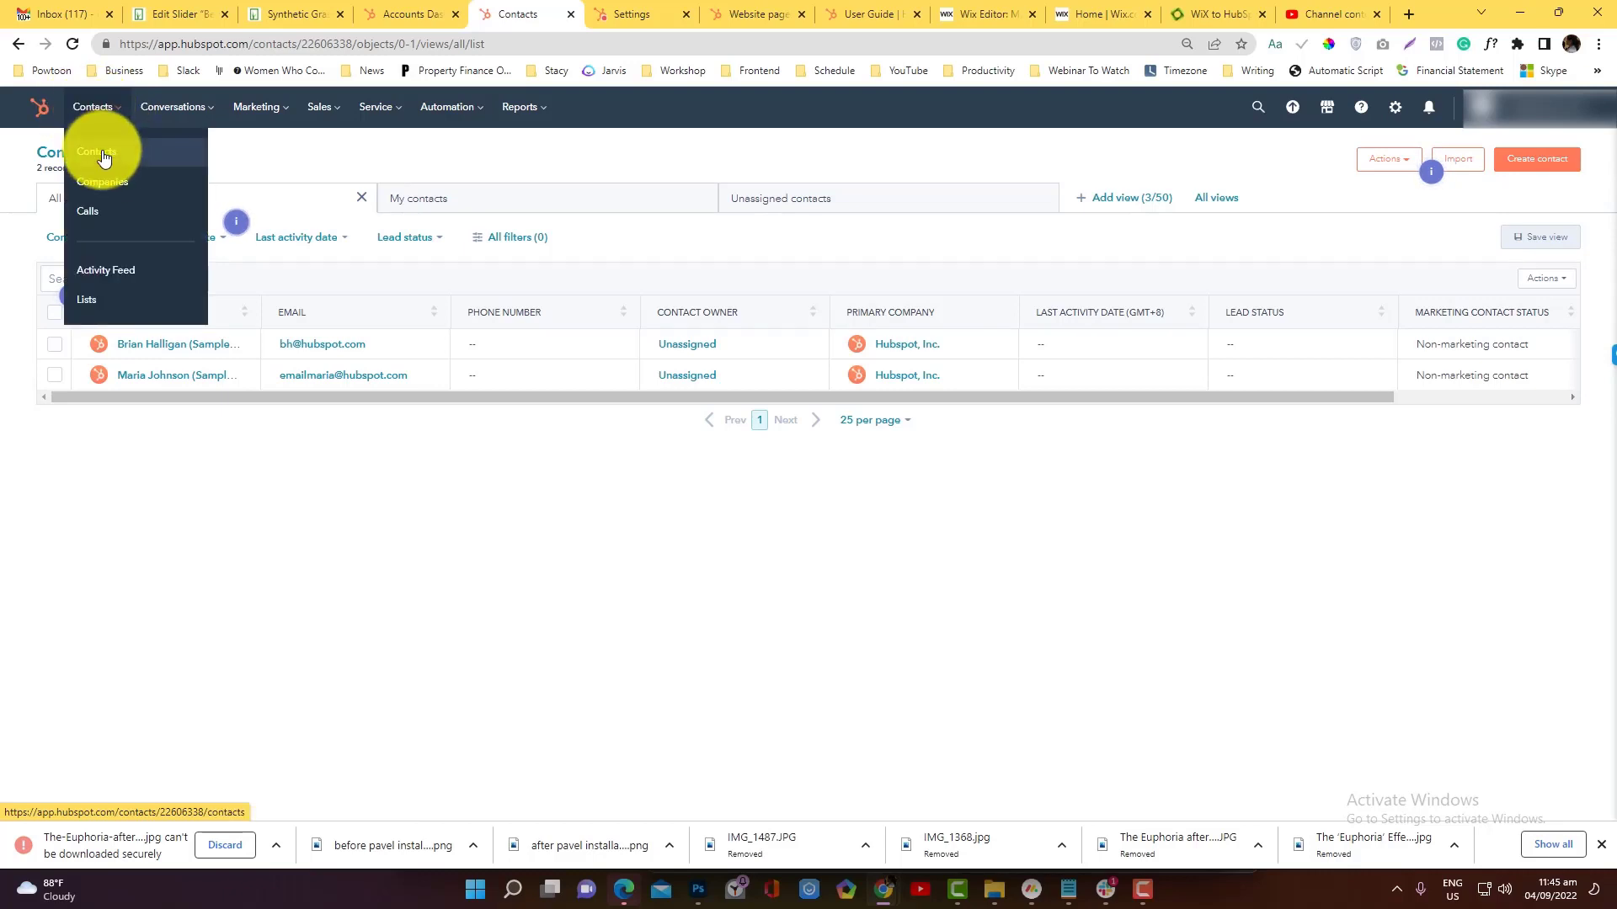
# Start a new import from HubSpot's Import page.
pyautogui.click(1458, 162)
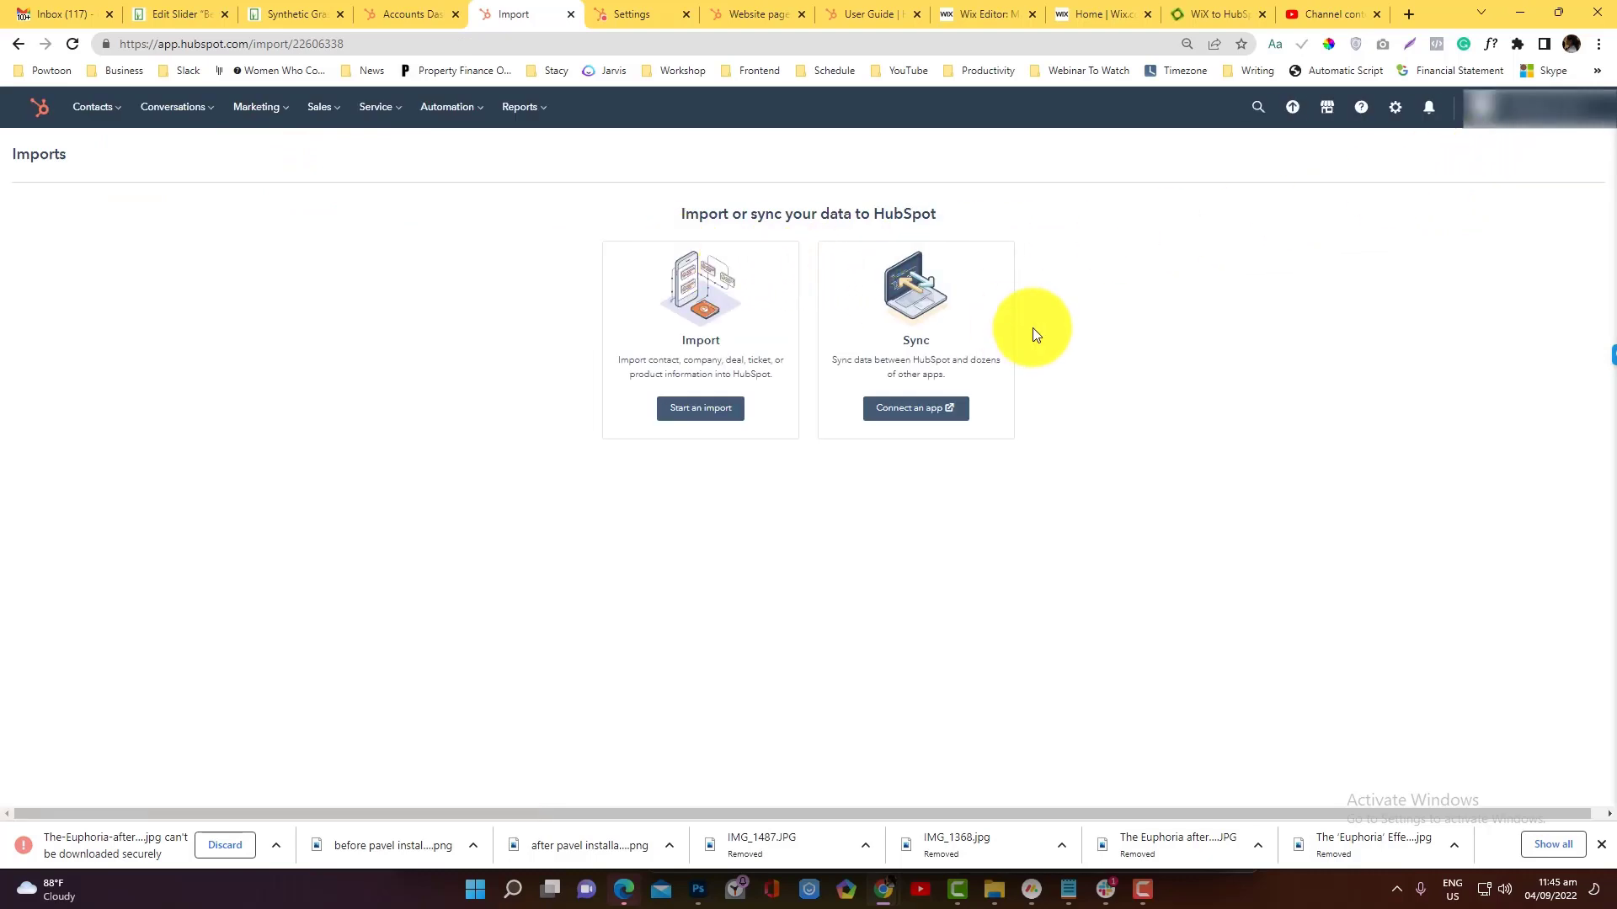
pyautogui.click(903, 368)
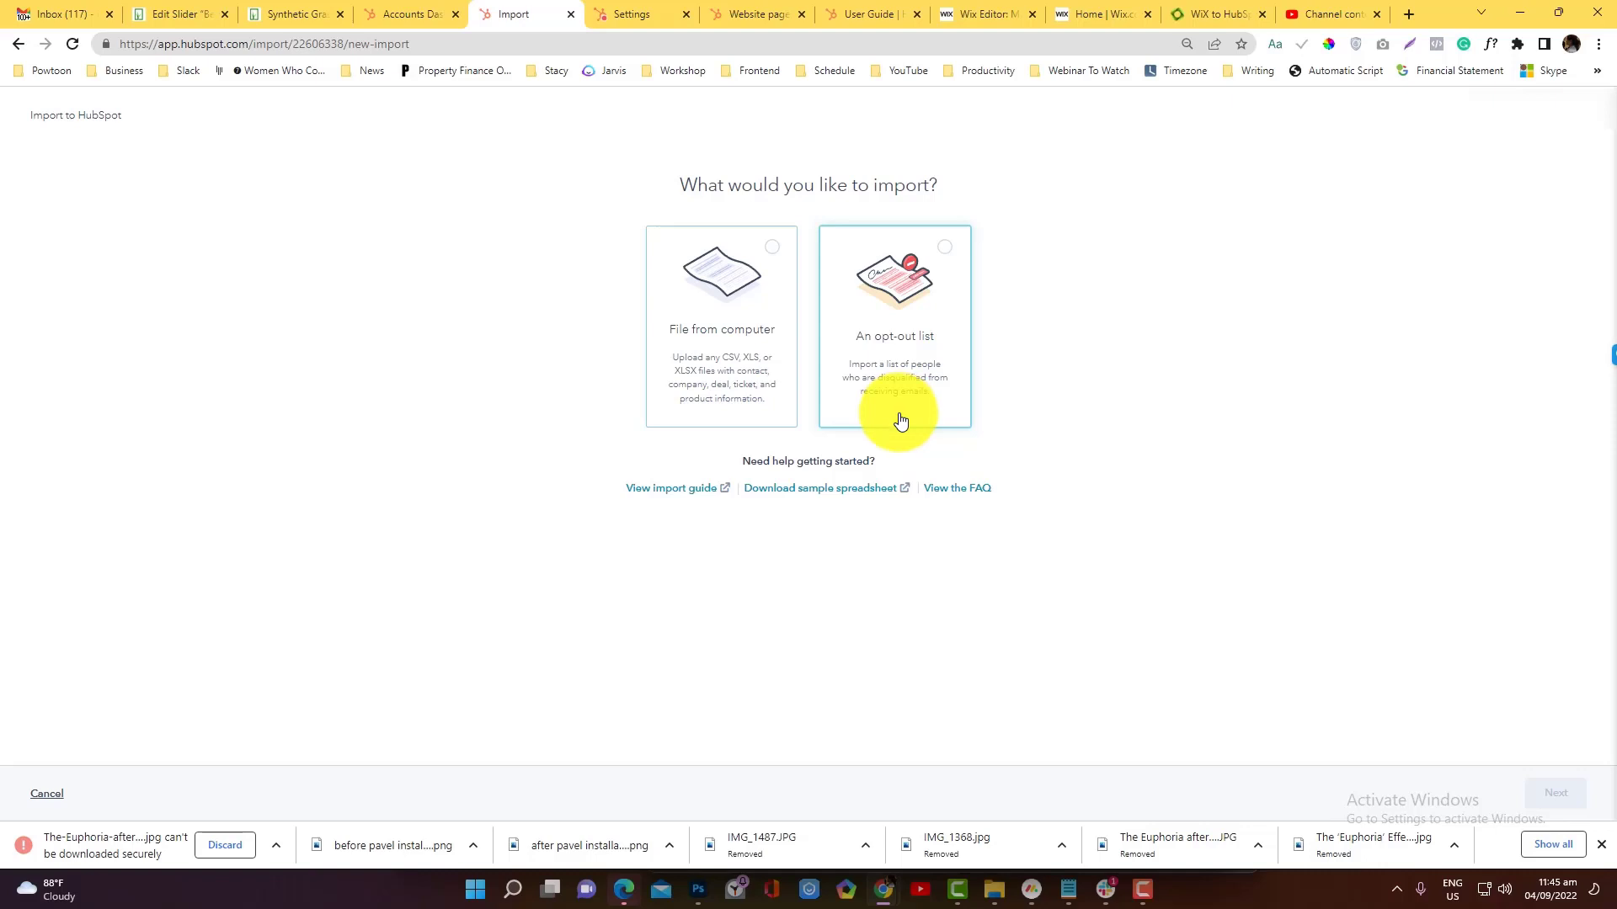
# Choose 'File from computer' as the import type and open the import-file preparation guide.
pyautogui.click(742, 361)
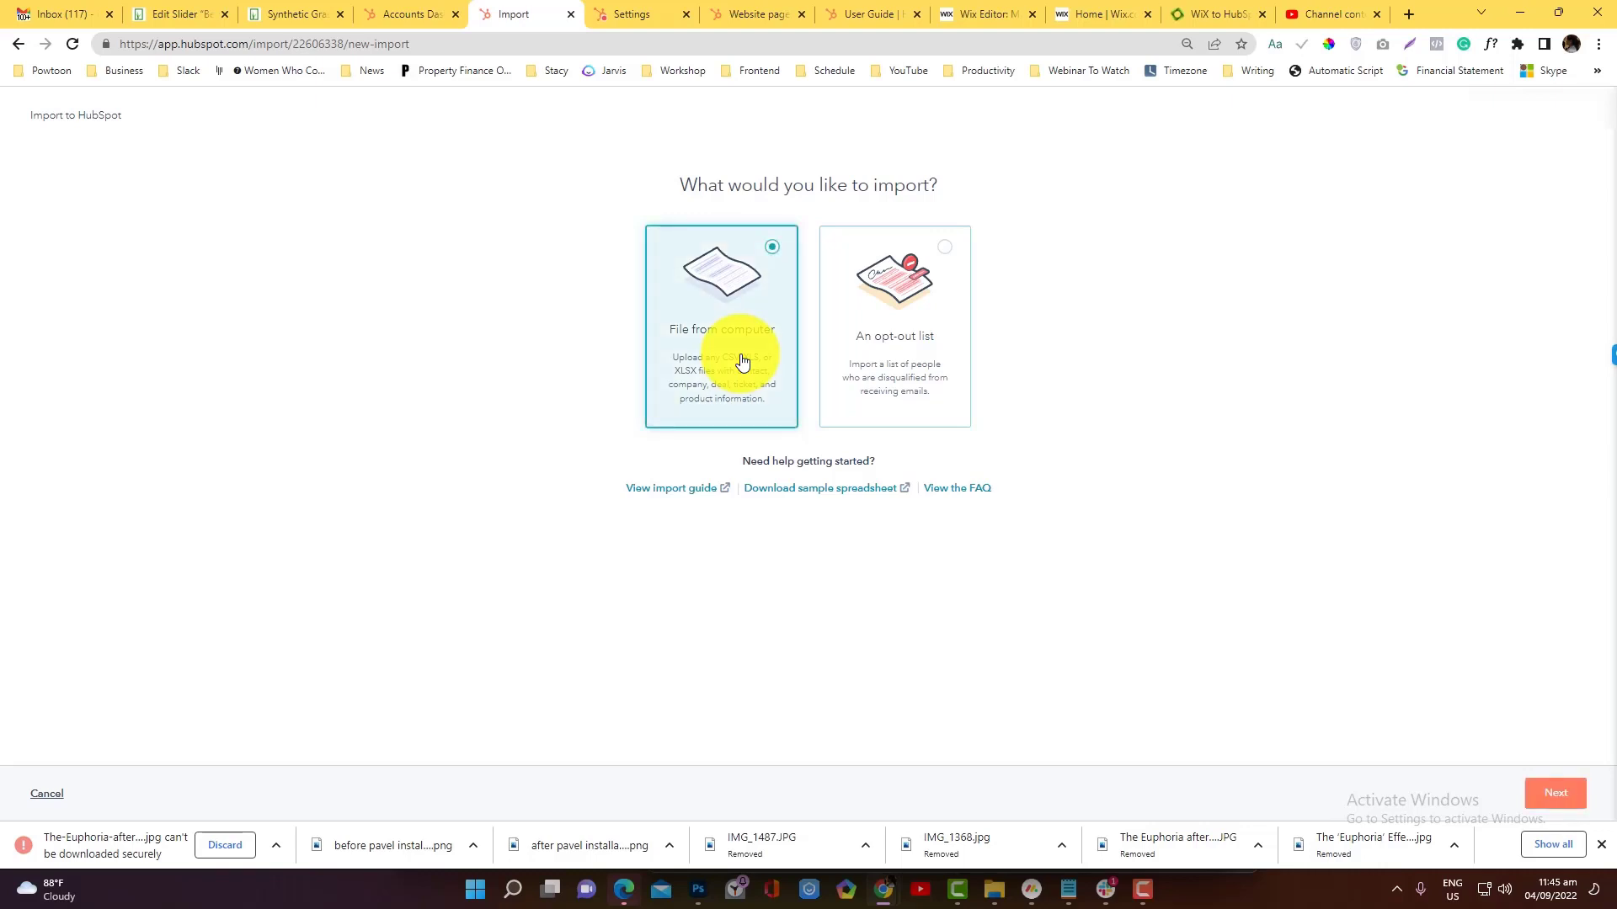
pyautogui.click(818, 491)
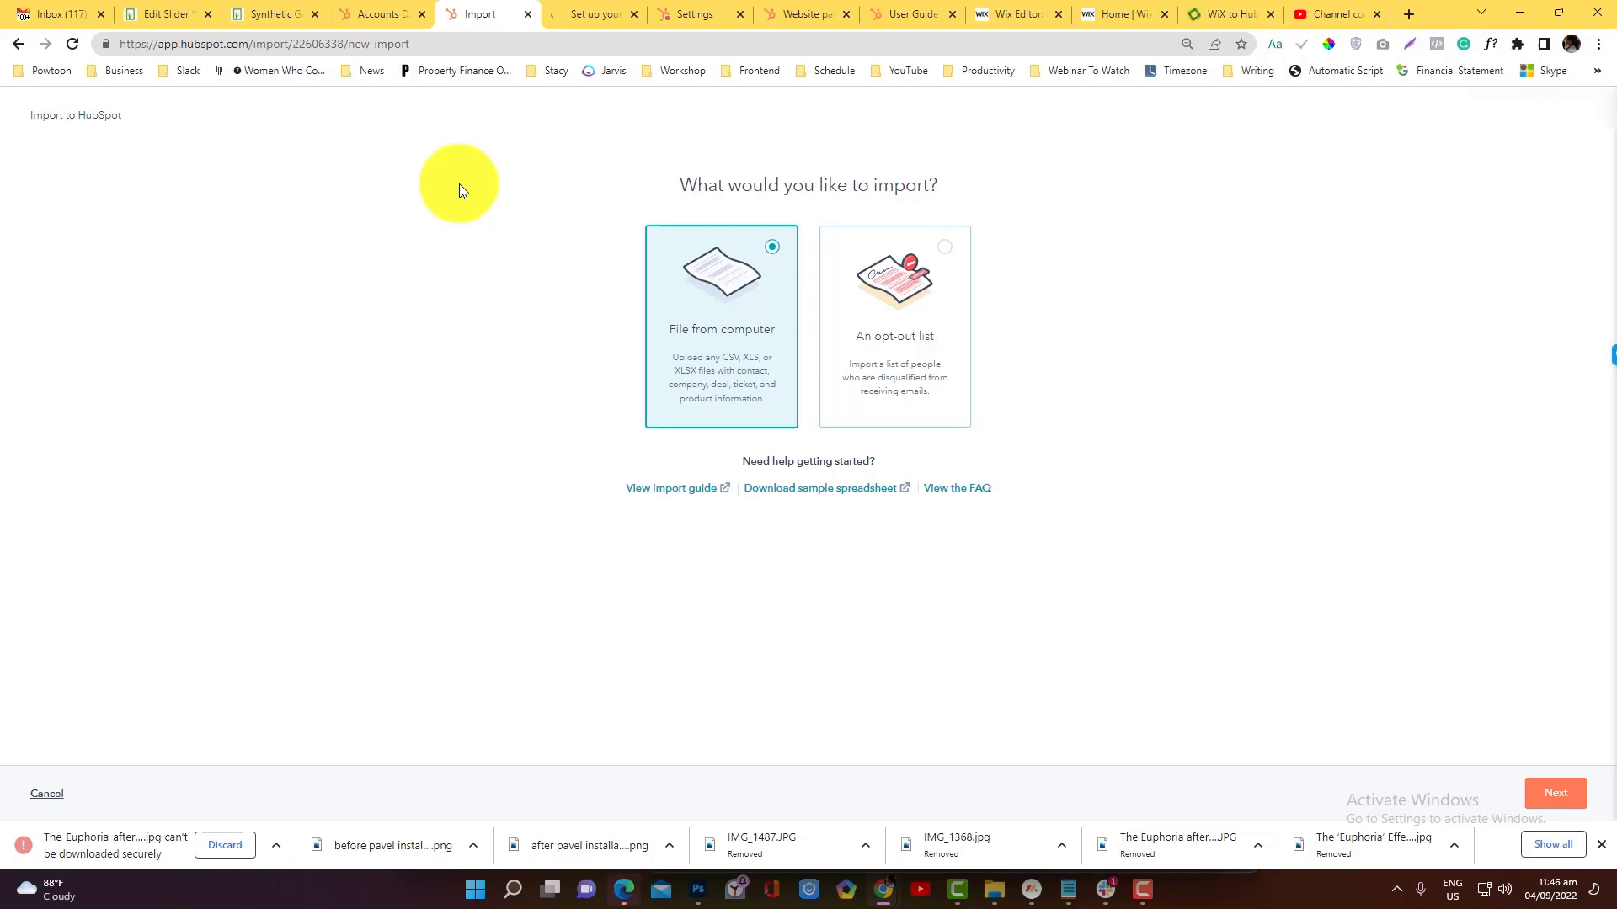
# Try a multi-file import associating Companies and Contacts, then back out to the file-count question.
pyautogui.click(1533, 797)
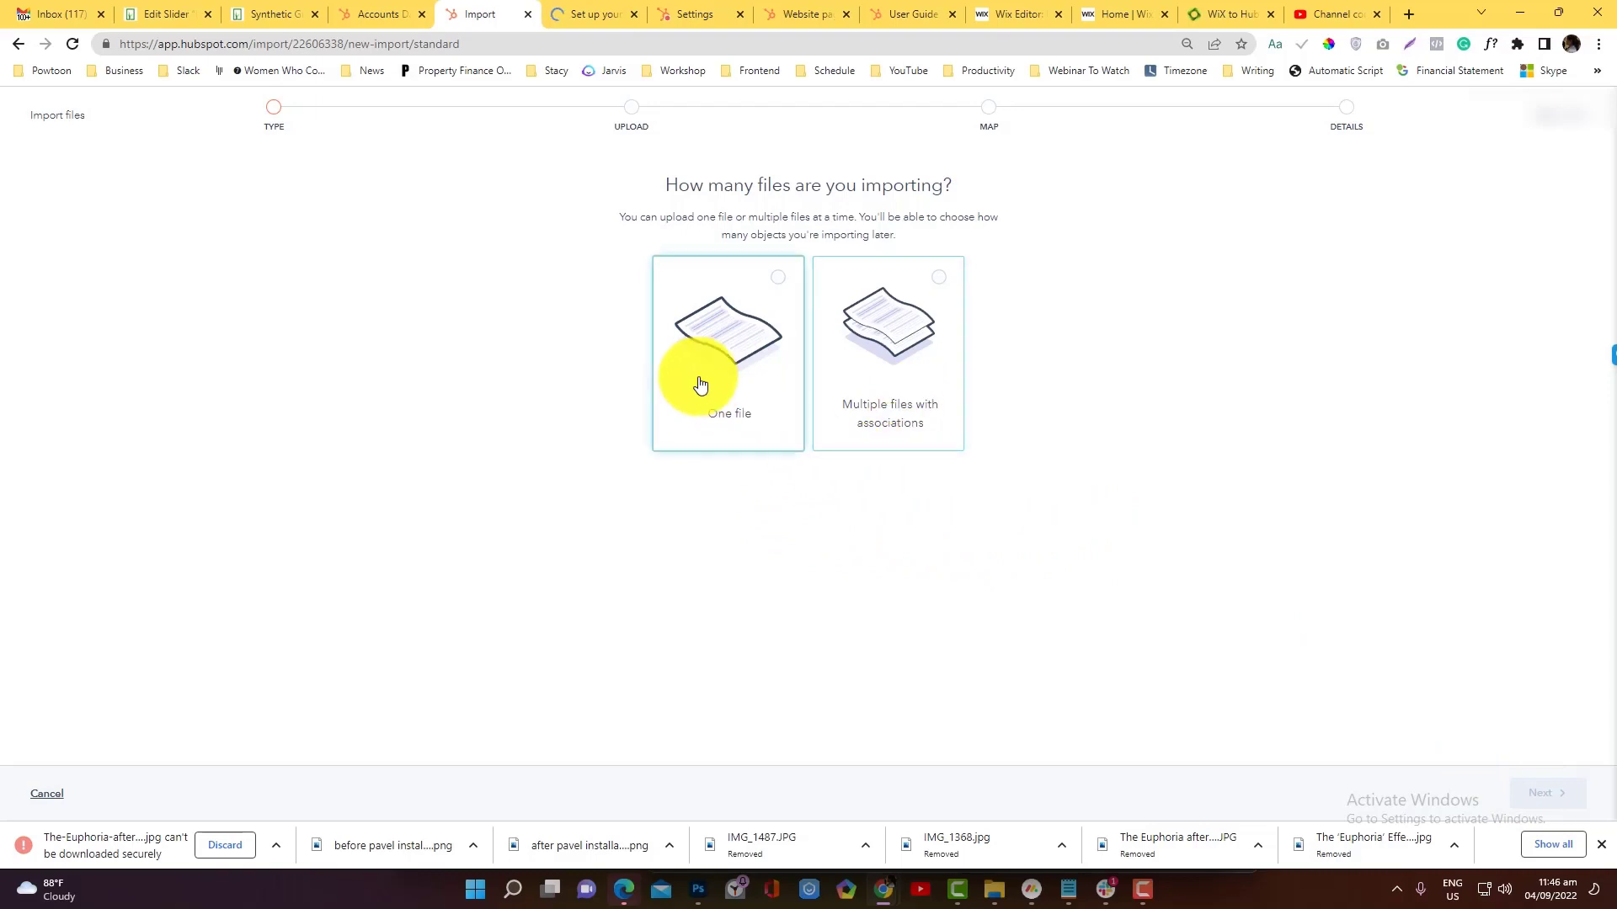
pyautogui.click(902, 432)
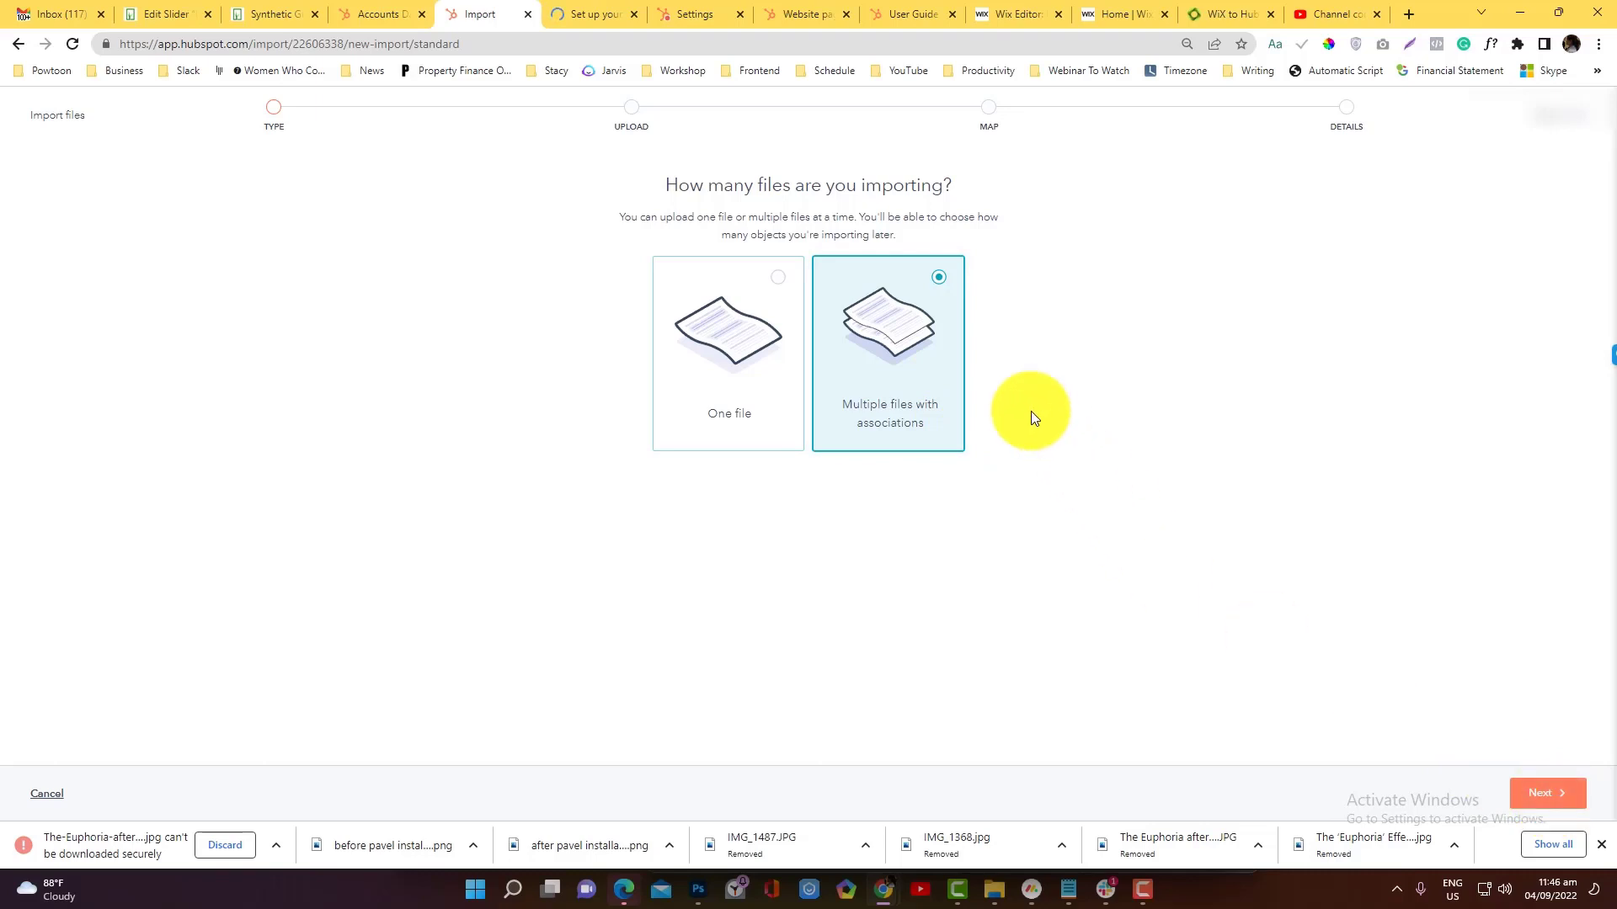
pyautogui.click(1521, 790)
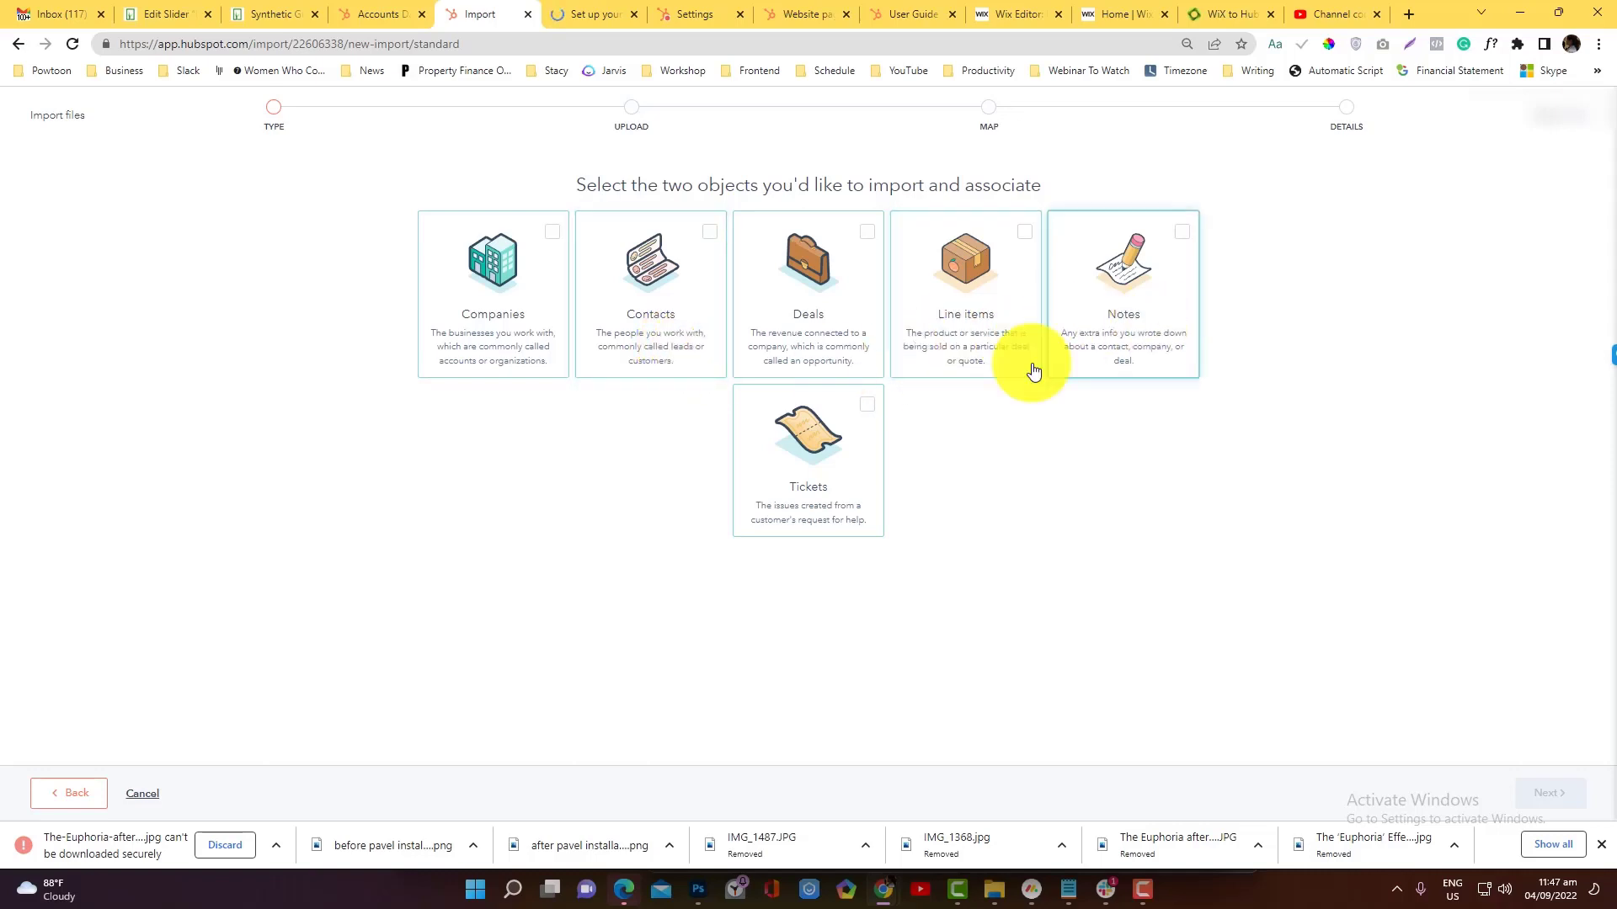
pyautogui.click(550, 236)
pyautogui.click(708, 246)
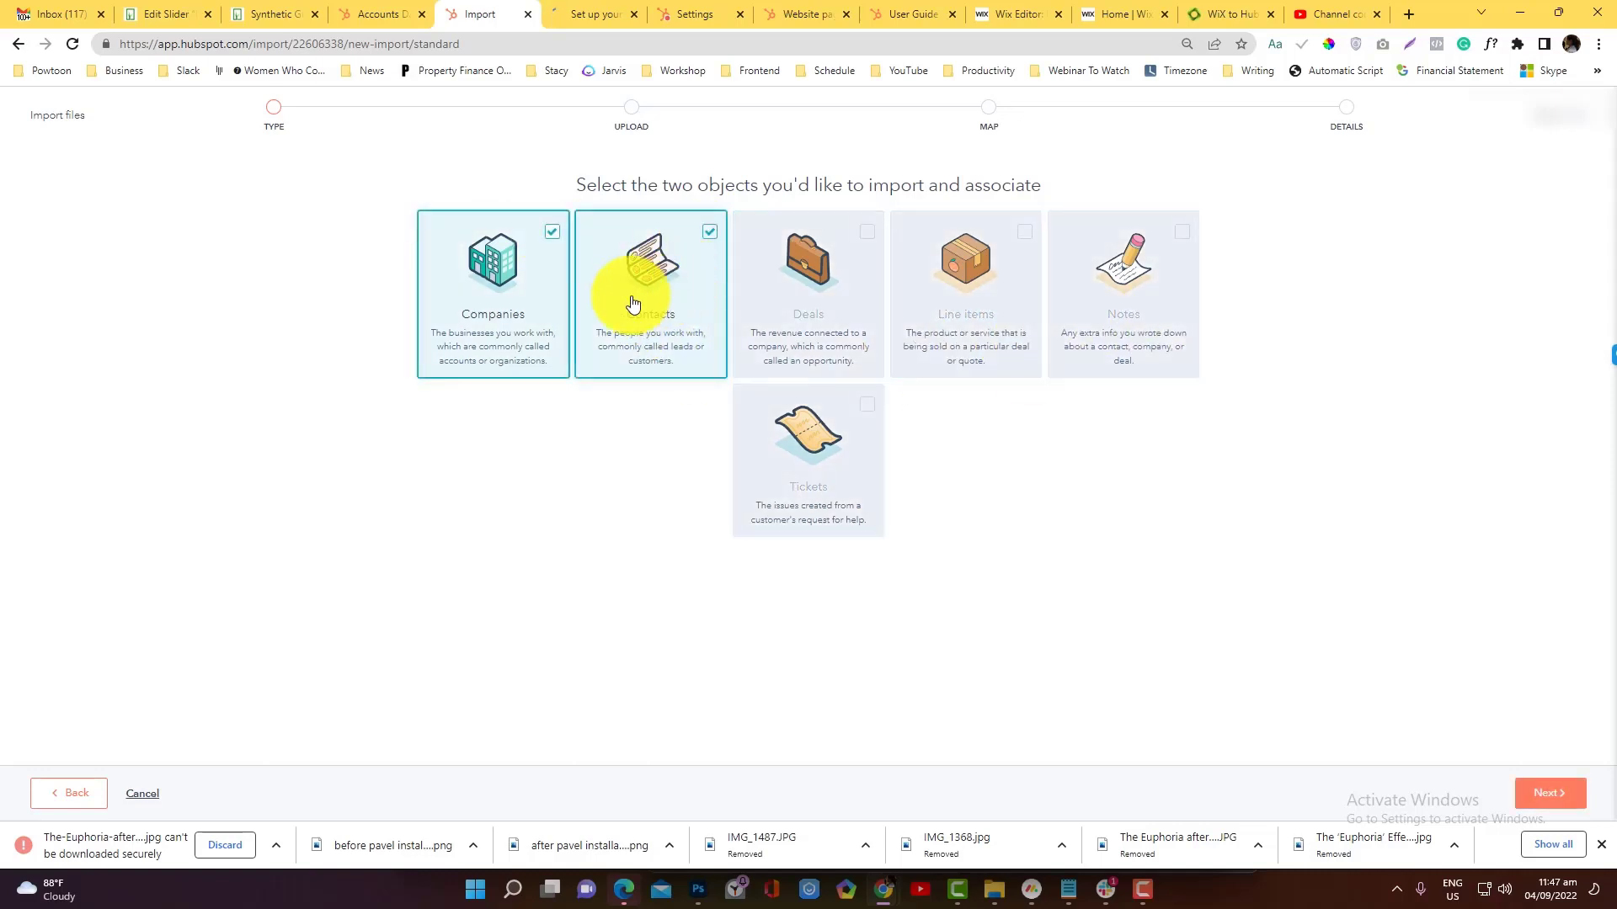
pyautogui.click(1545, 796)
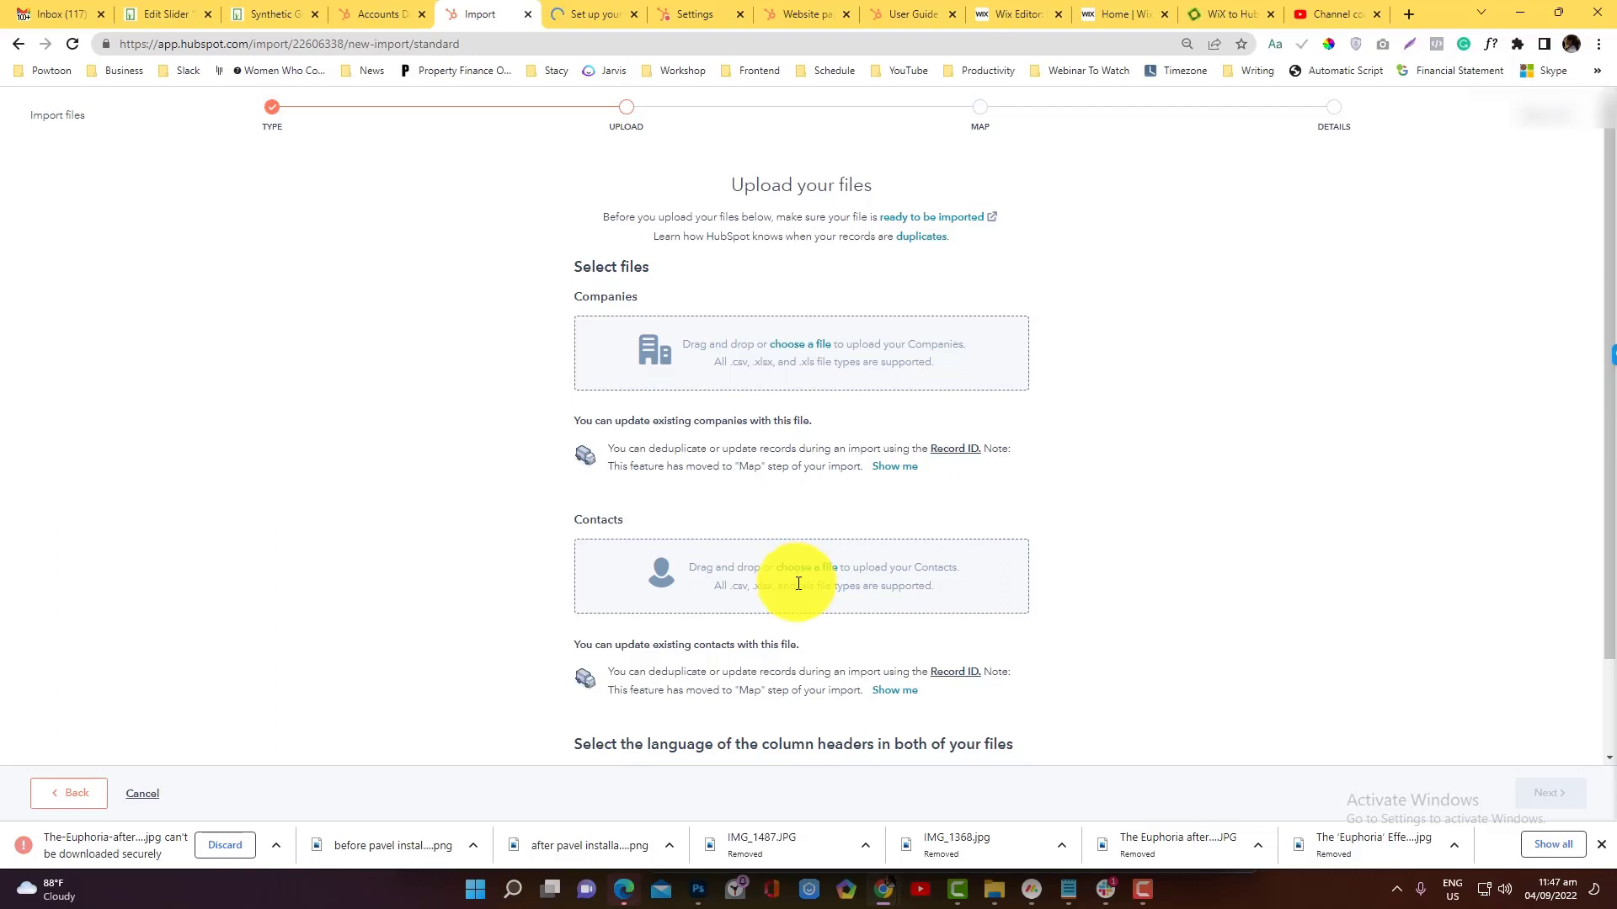
pyautogui.click(88, 800)
pyautogui.click(88, 800)
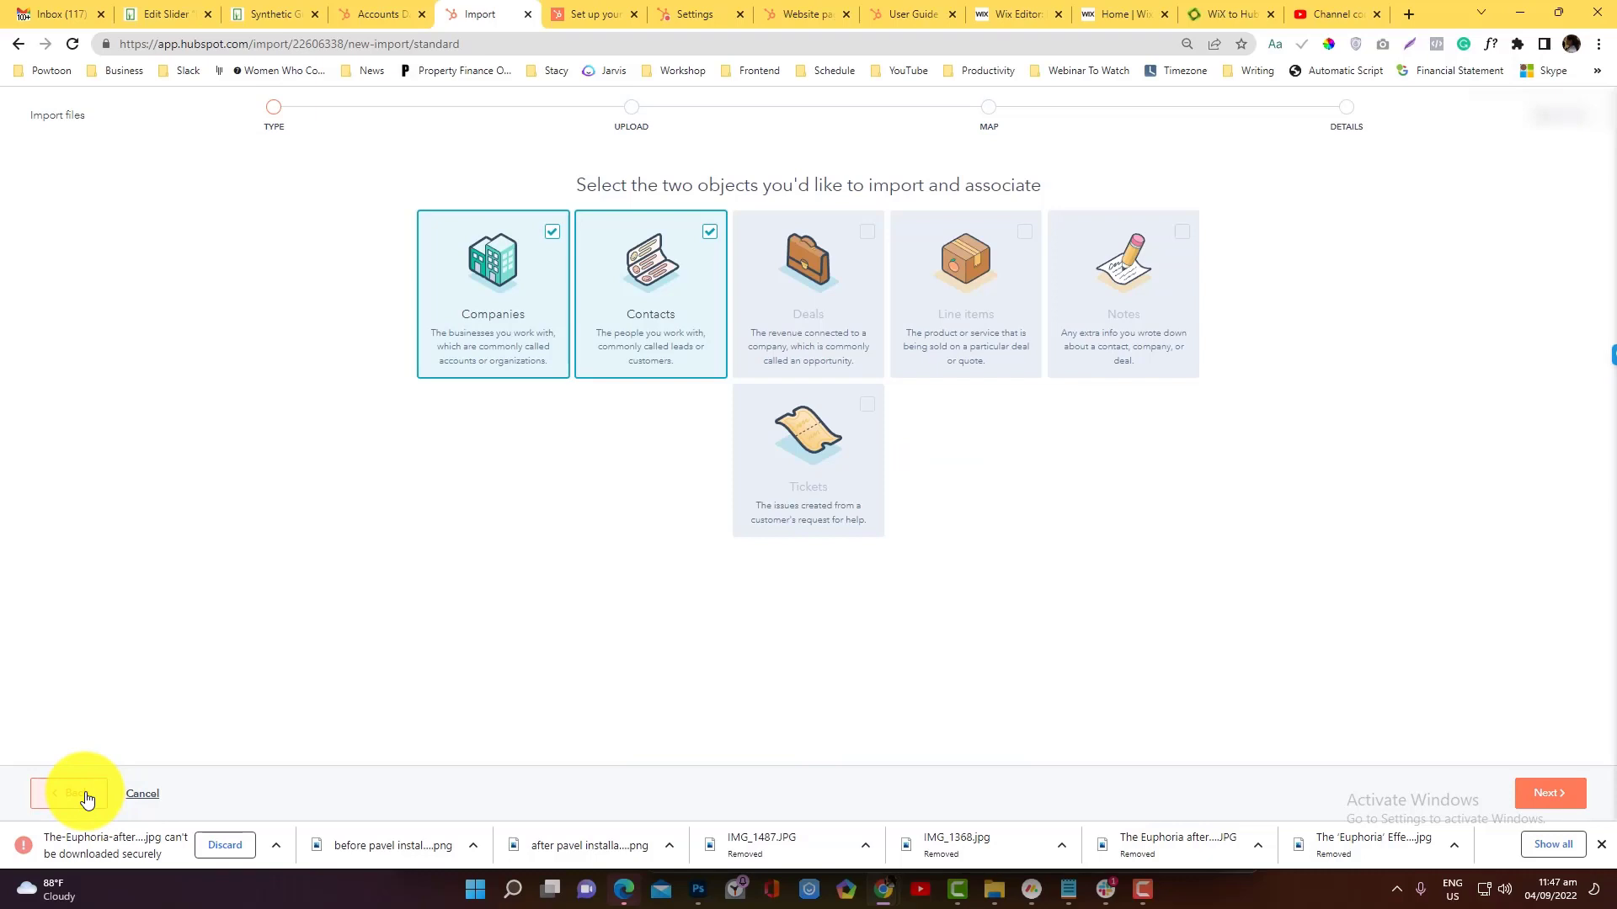
# Set the import to one file with one object, abandoning the multiple-objects option.
pyautogui.click(746, 373)
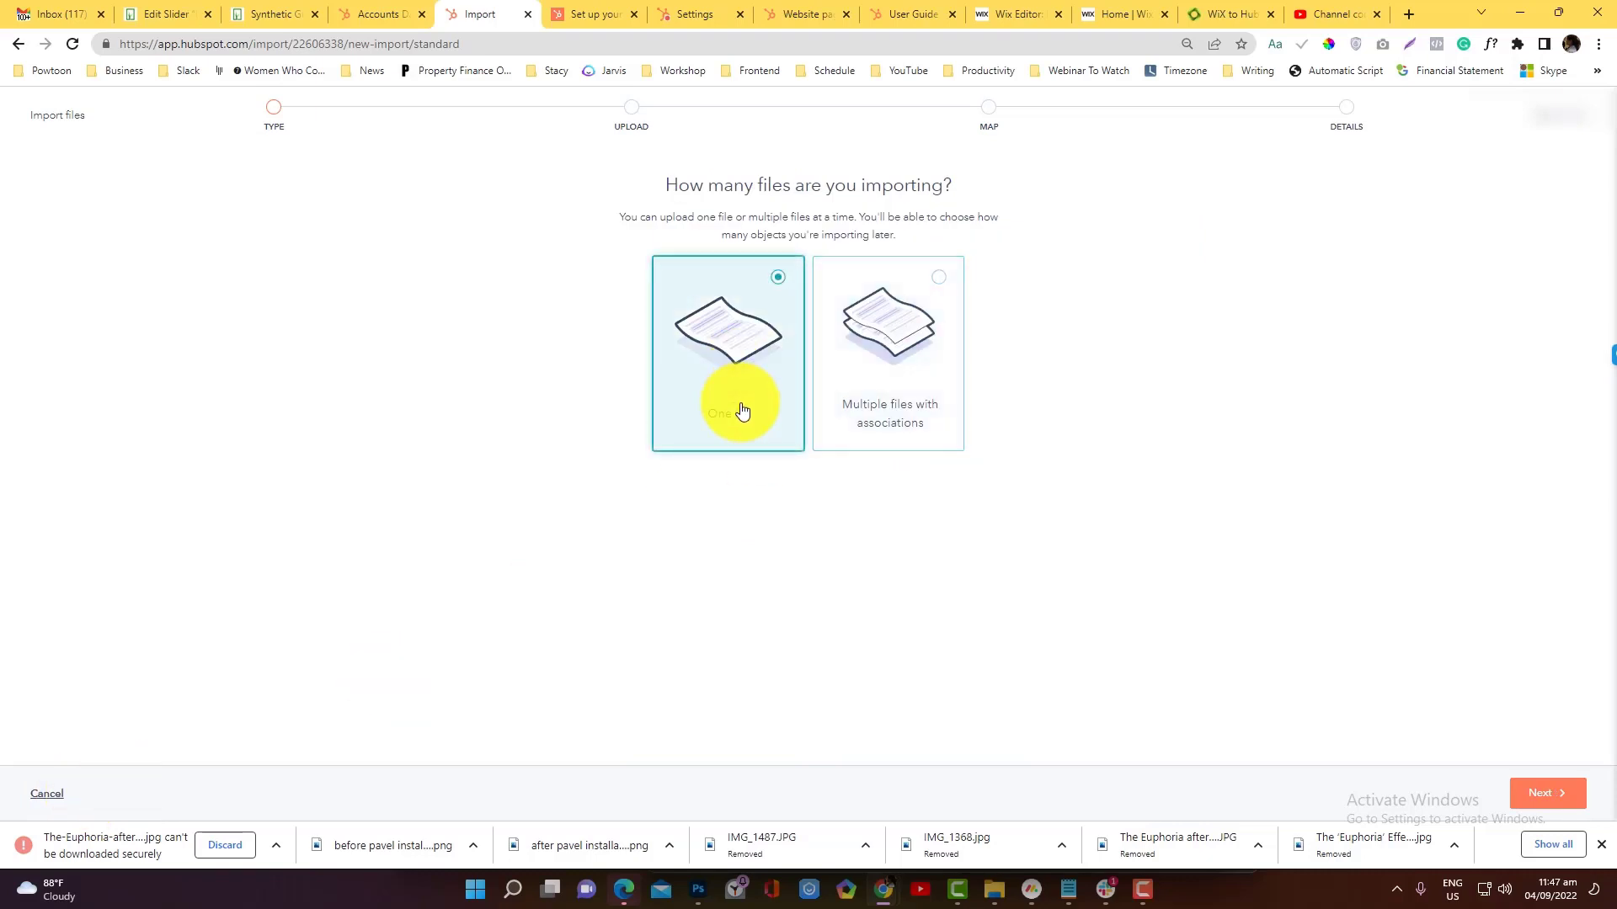
pyautogui.click(1545, 794)
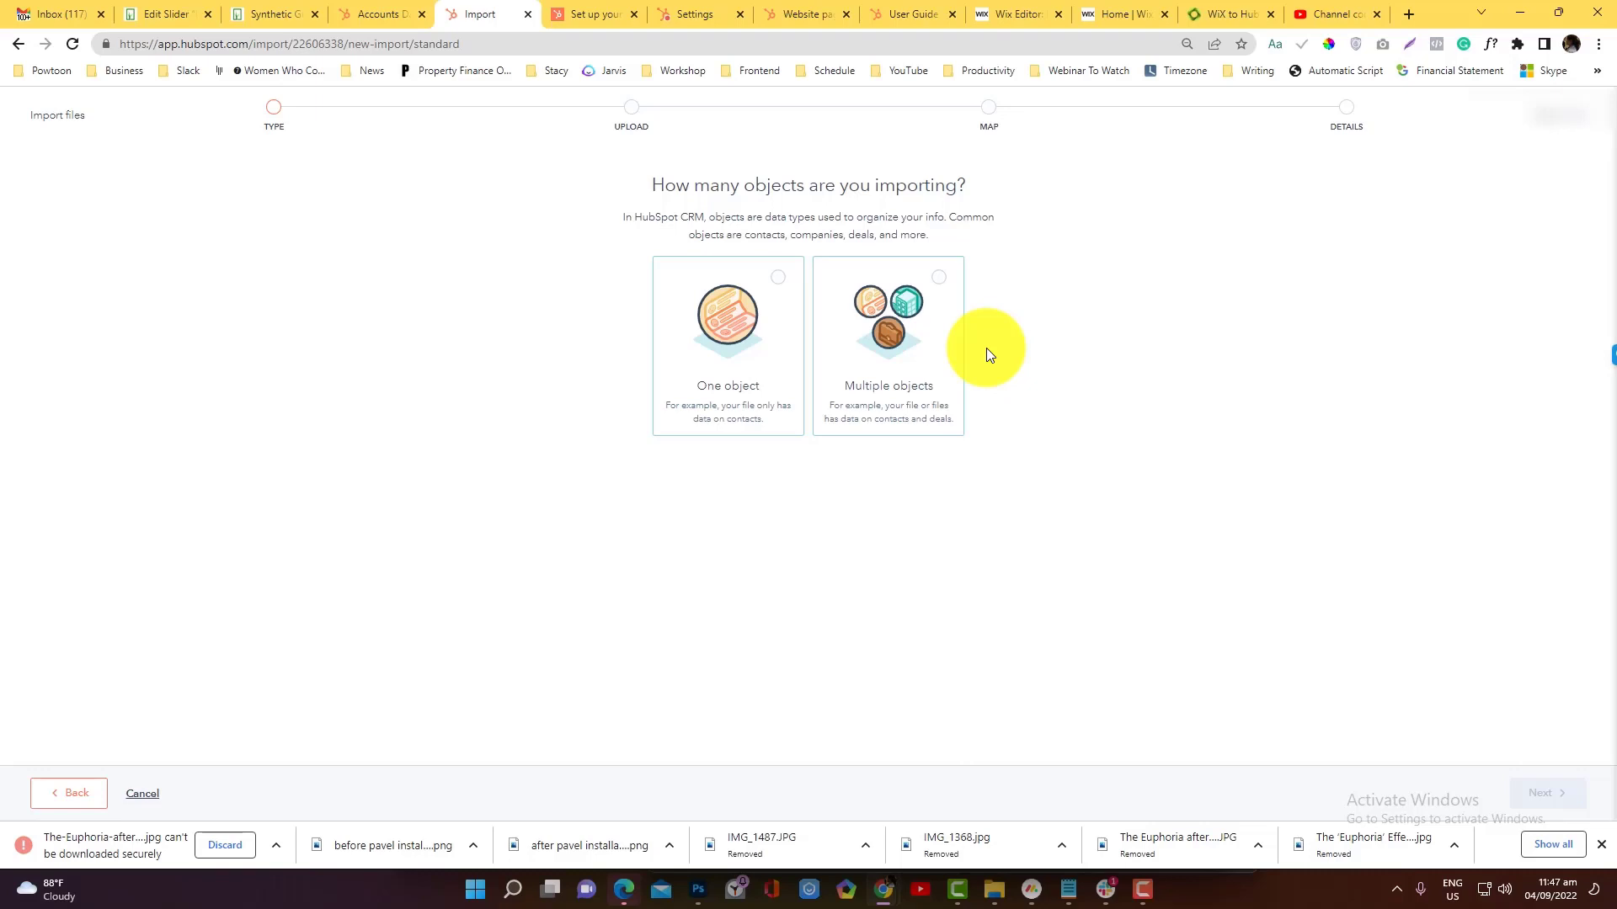
pyautogui.click(867, 310)
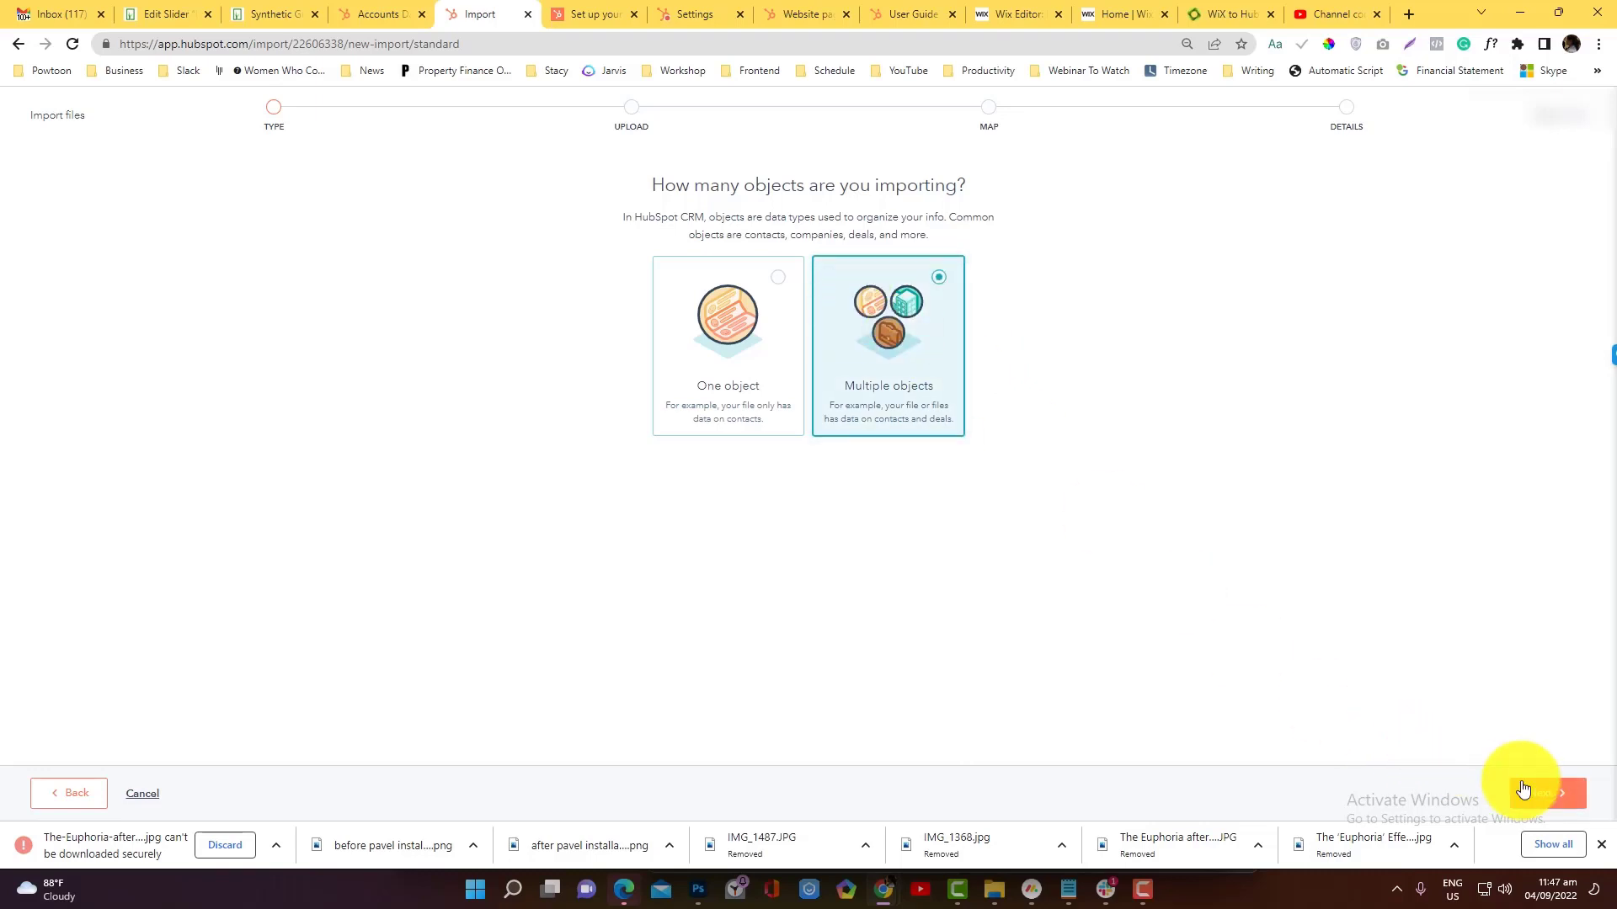
pyautogui.click(1522, 789)
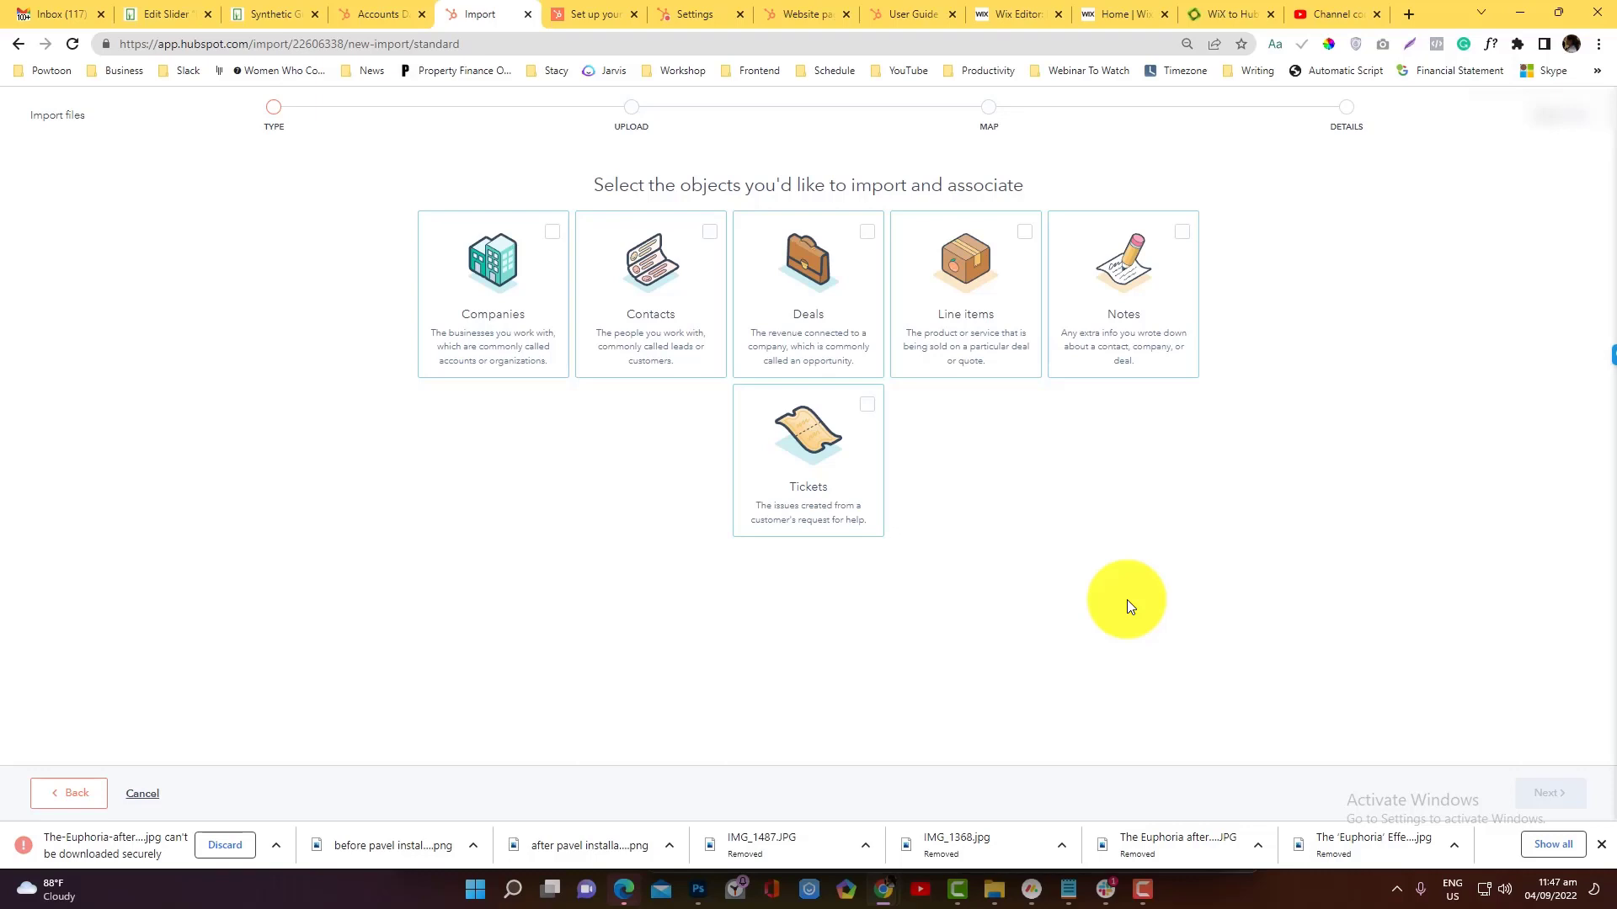
pyautogui.click(59, 794)
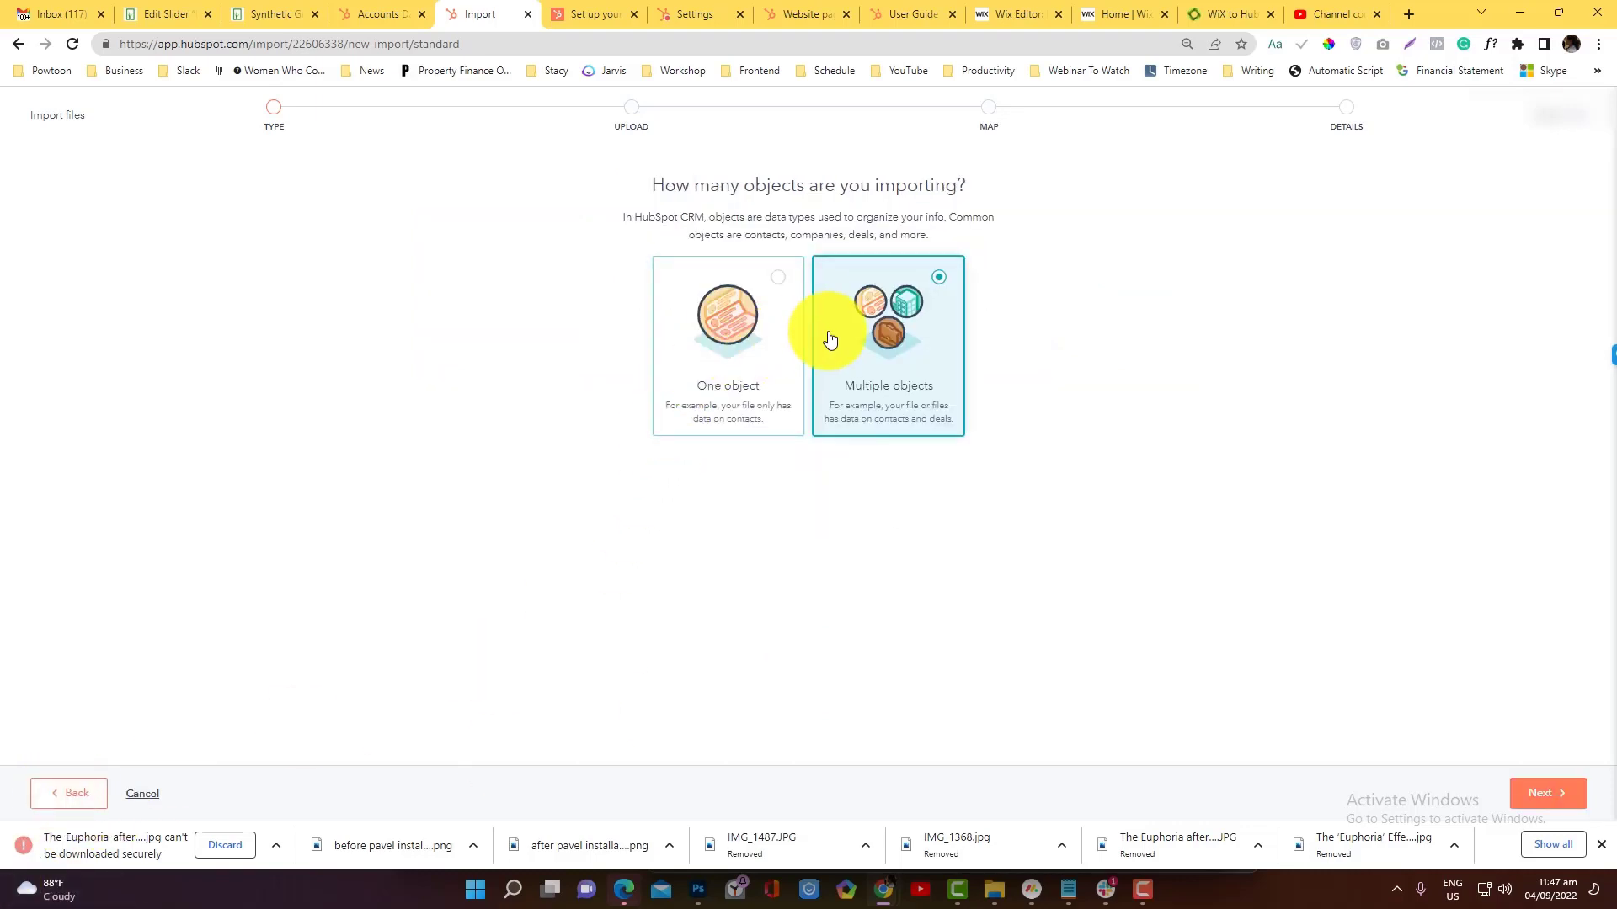
pyautogui.click(758, 327)
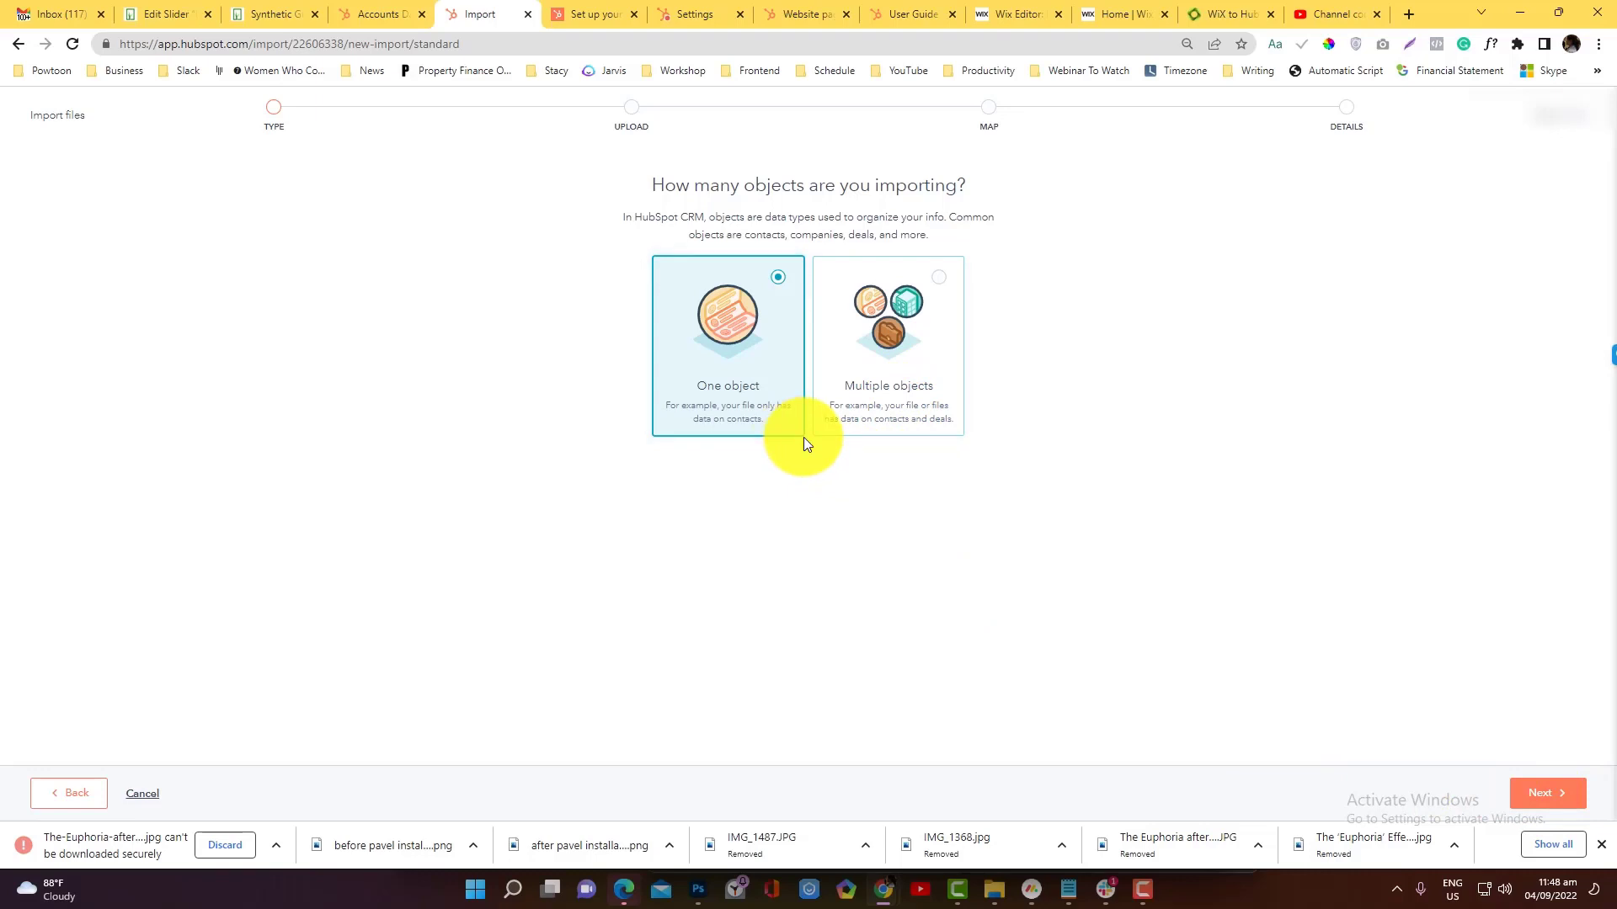
# Pick Contacts as the imported object and advance to the file upload step.
pyautogui.click(1519, 793)
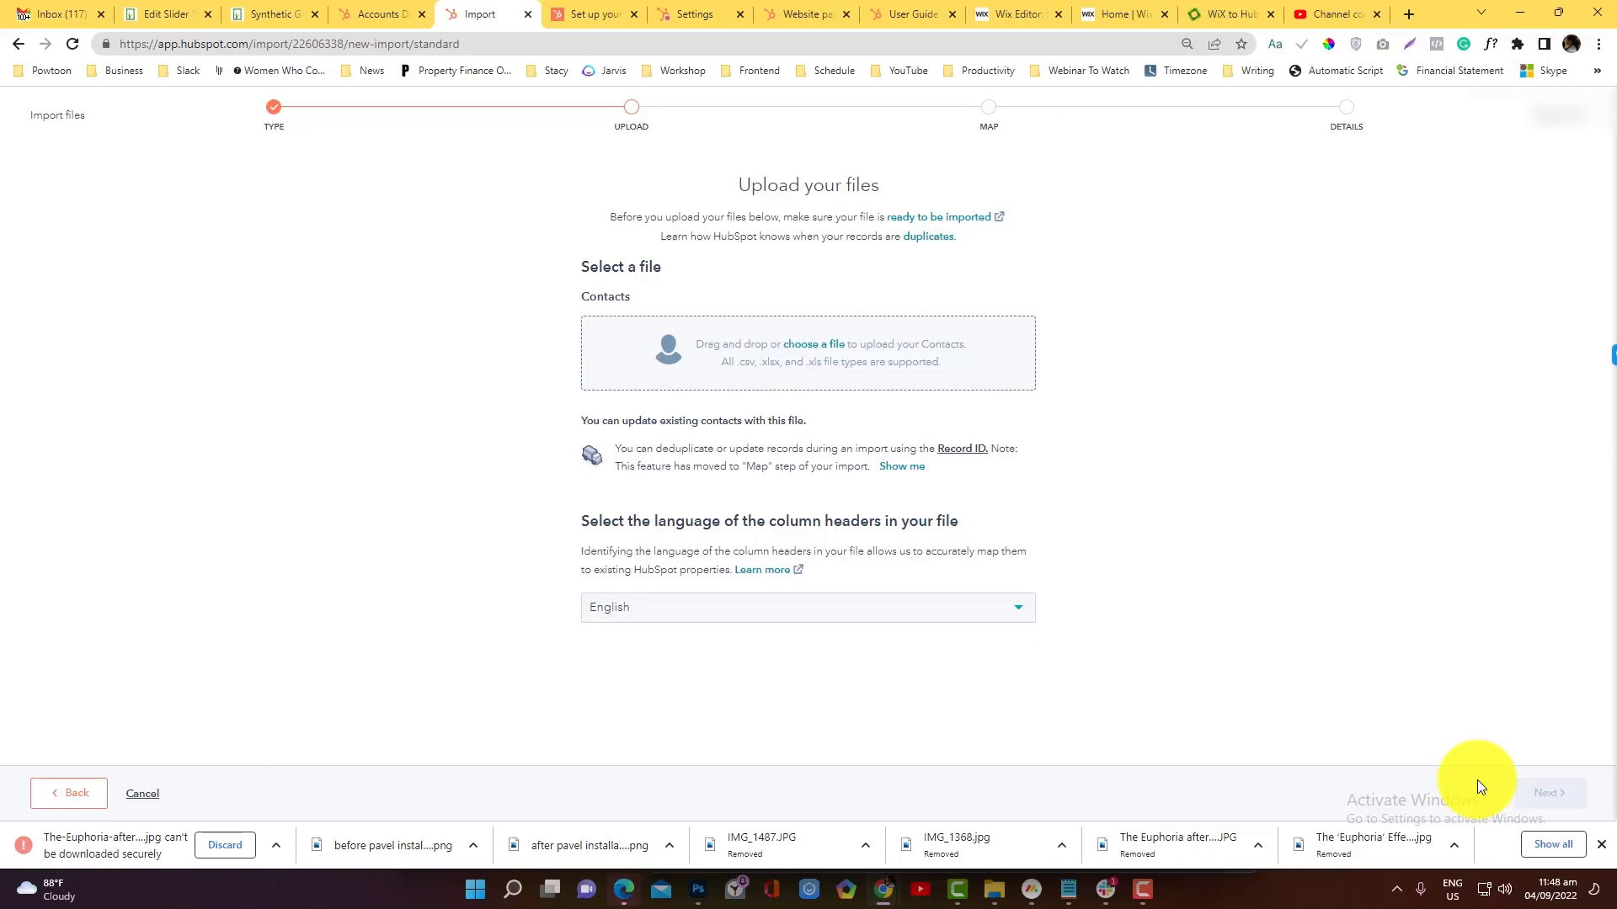
pyautogui.click(105, 790)
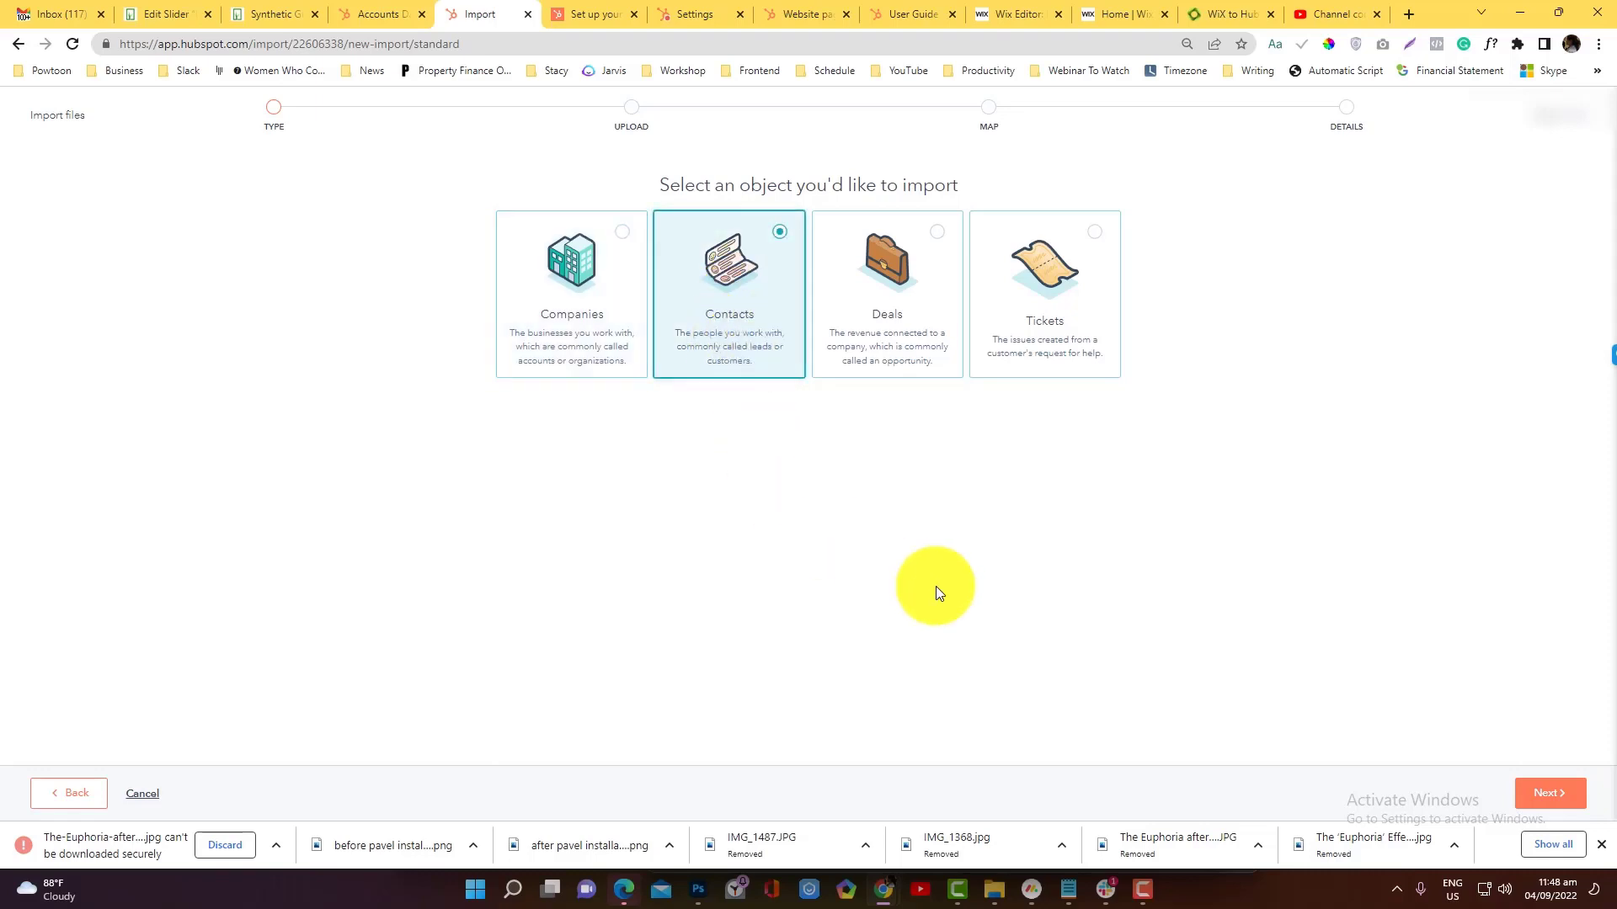
pyautogui.click(1547, 792)
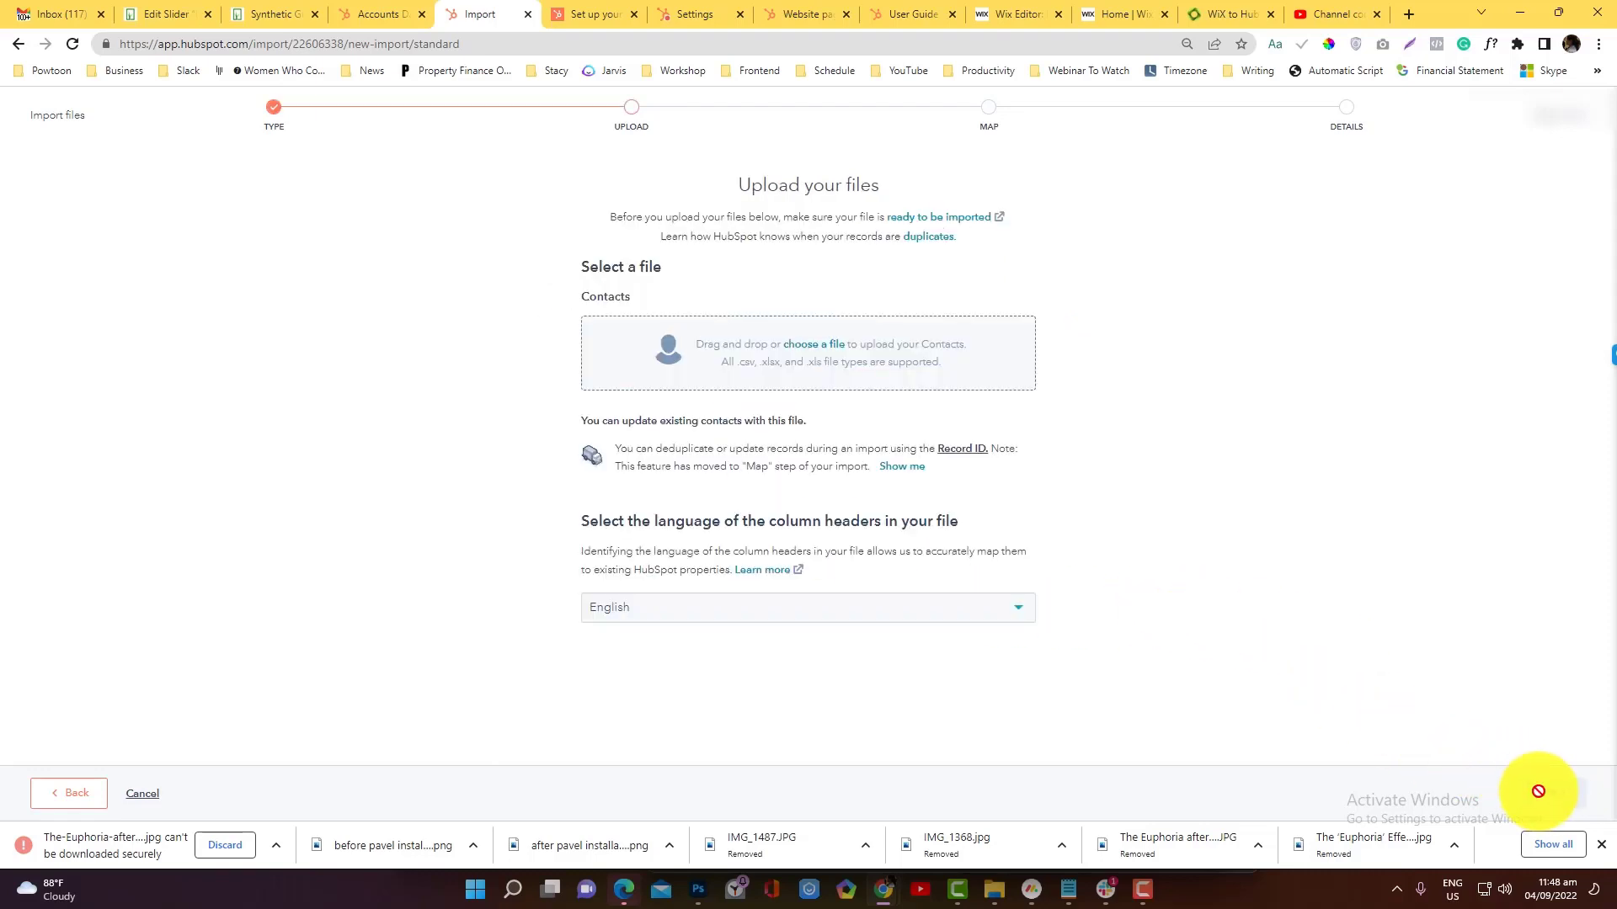
# Attach Contact 3 2 2.csv from the Desktop's IV Migration folder as the contacts file.
pyautogui.click(826, 346)
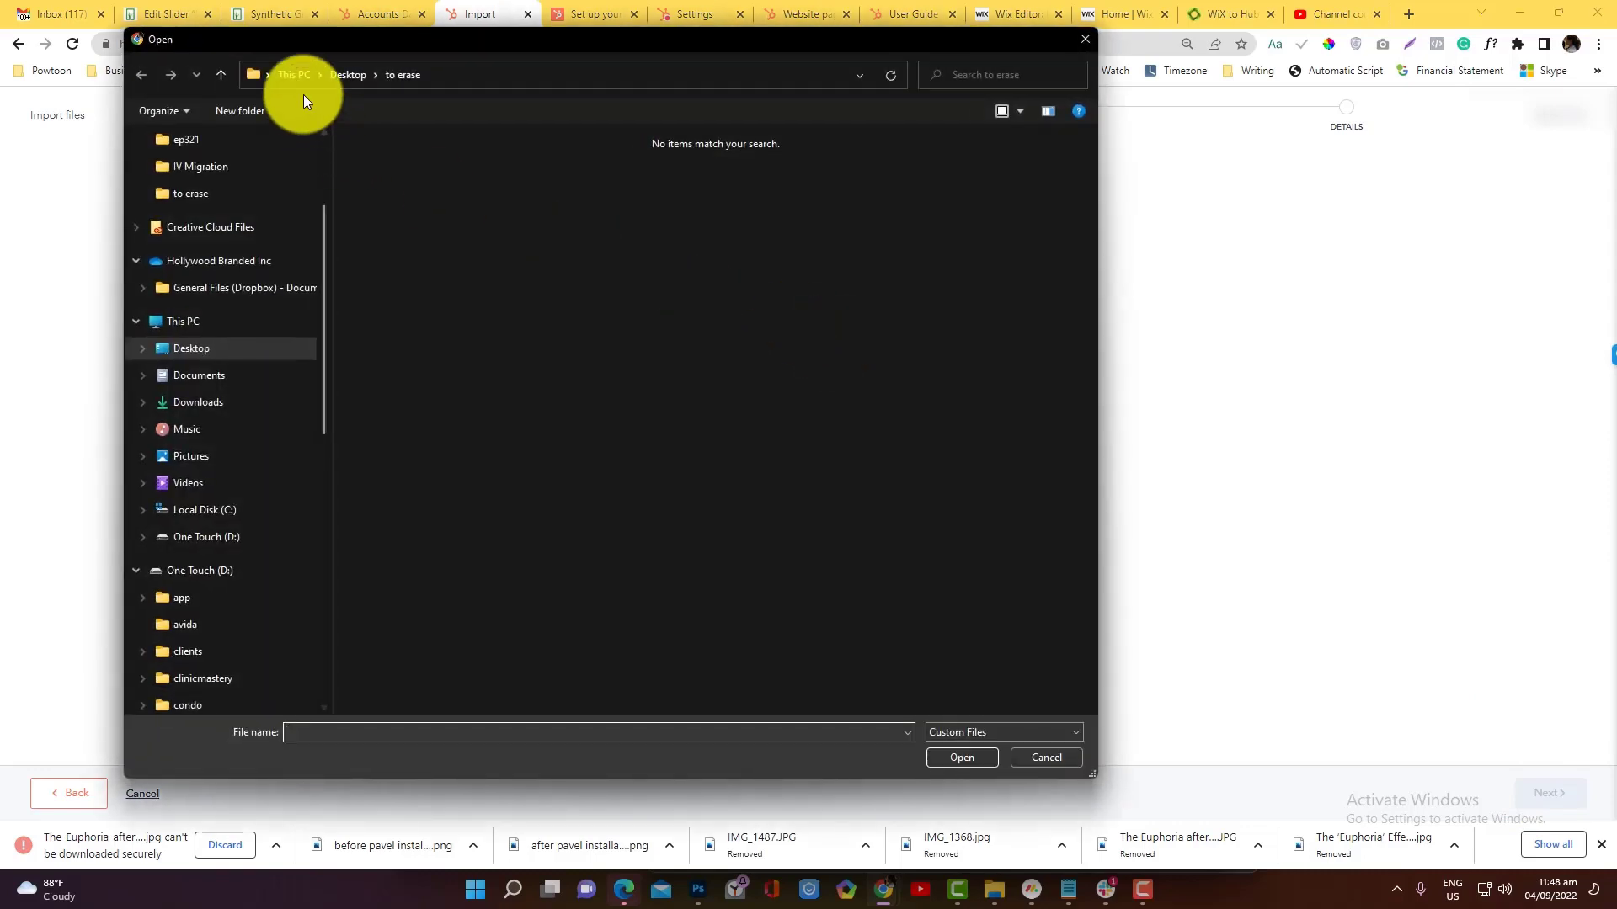
pyautogui.click(347, 75)
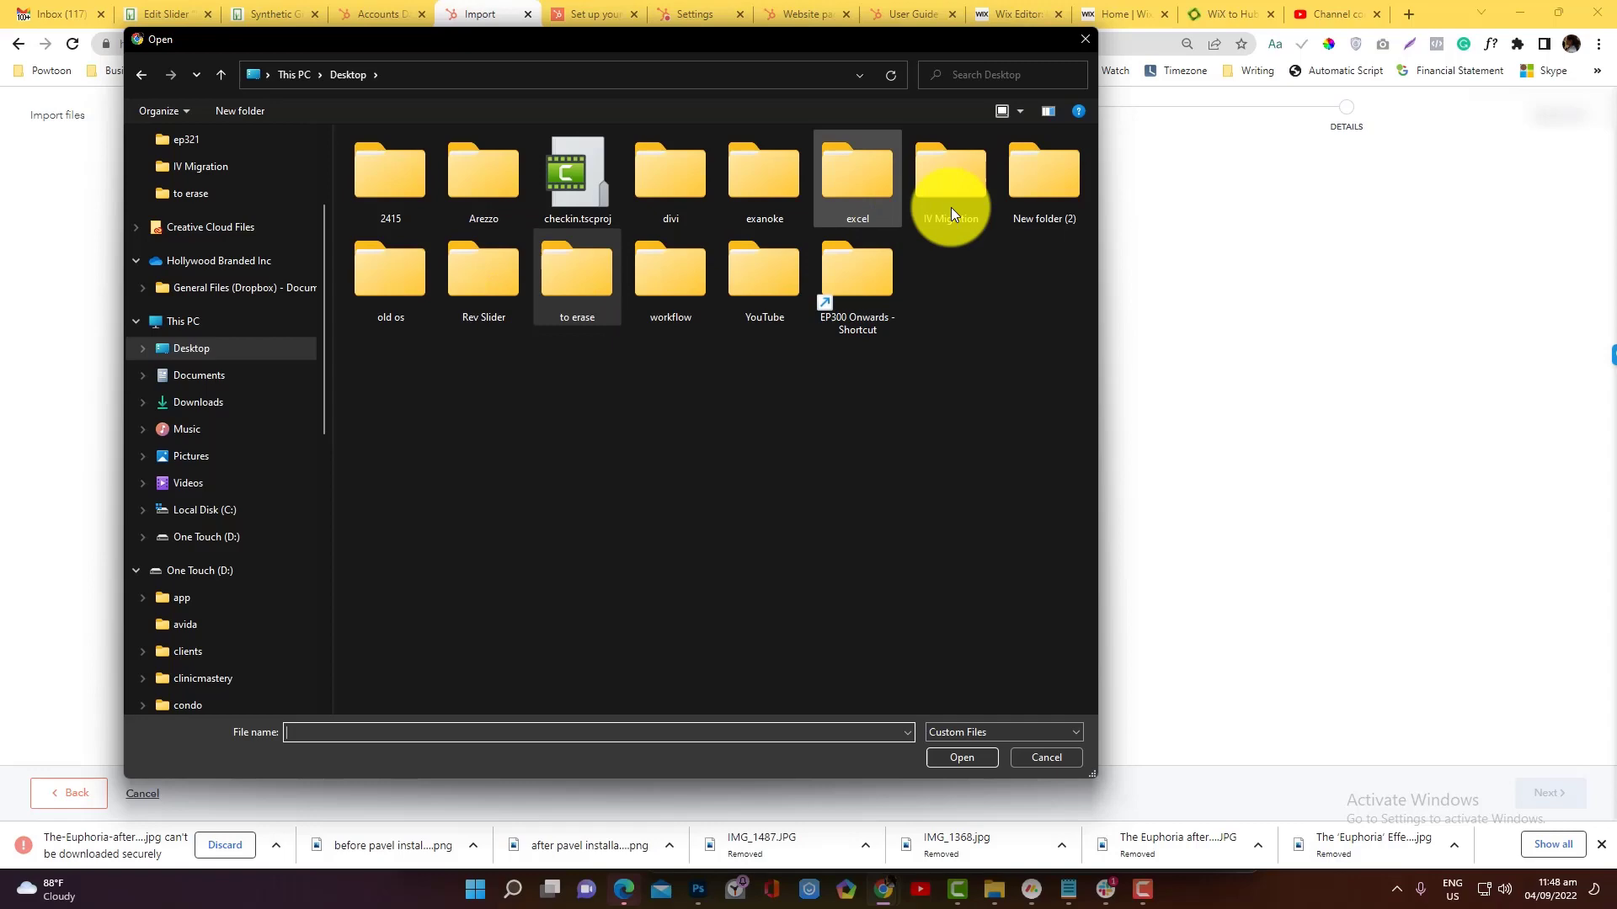
pyautogui.doubleClick(958, 185)
pyautogui.doubleClick(392, 165)
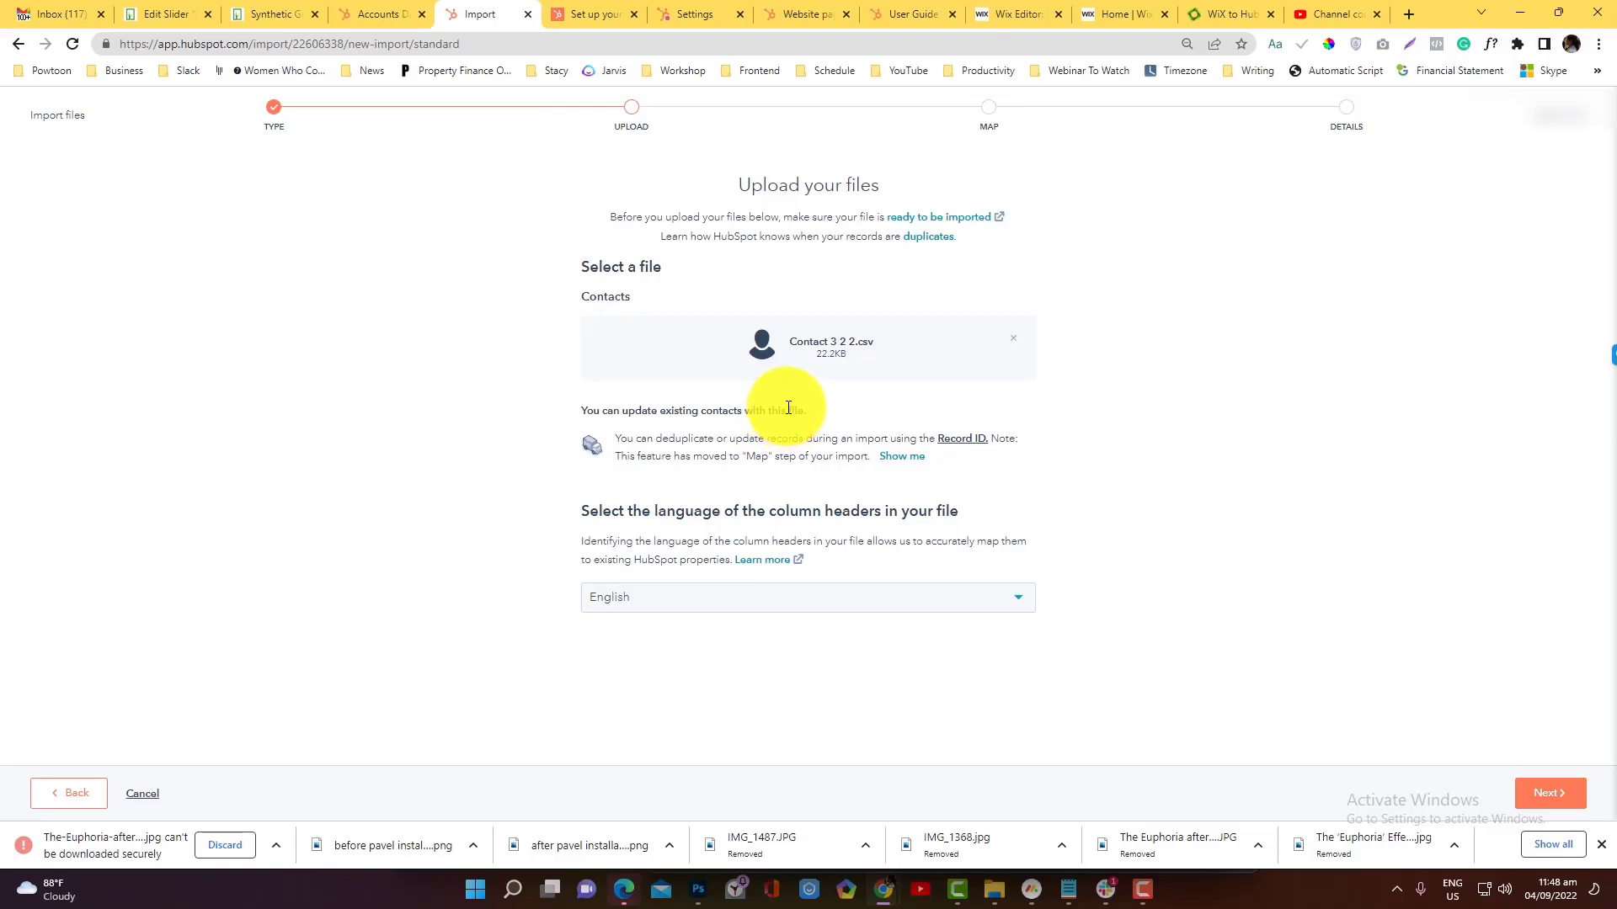
pyautogui.click(1560, 800)
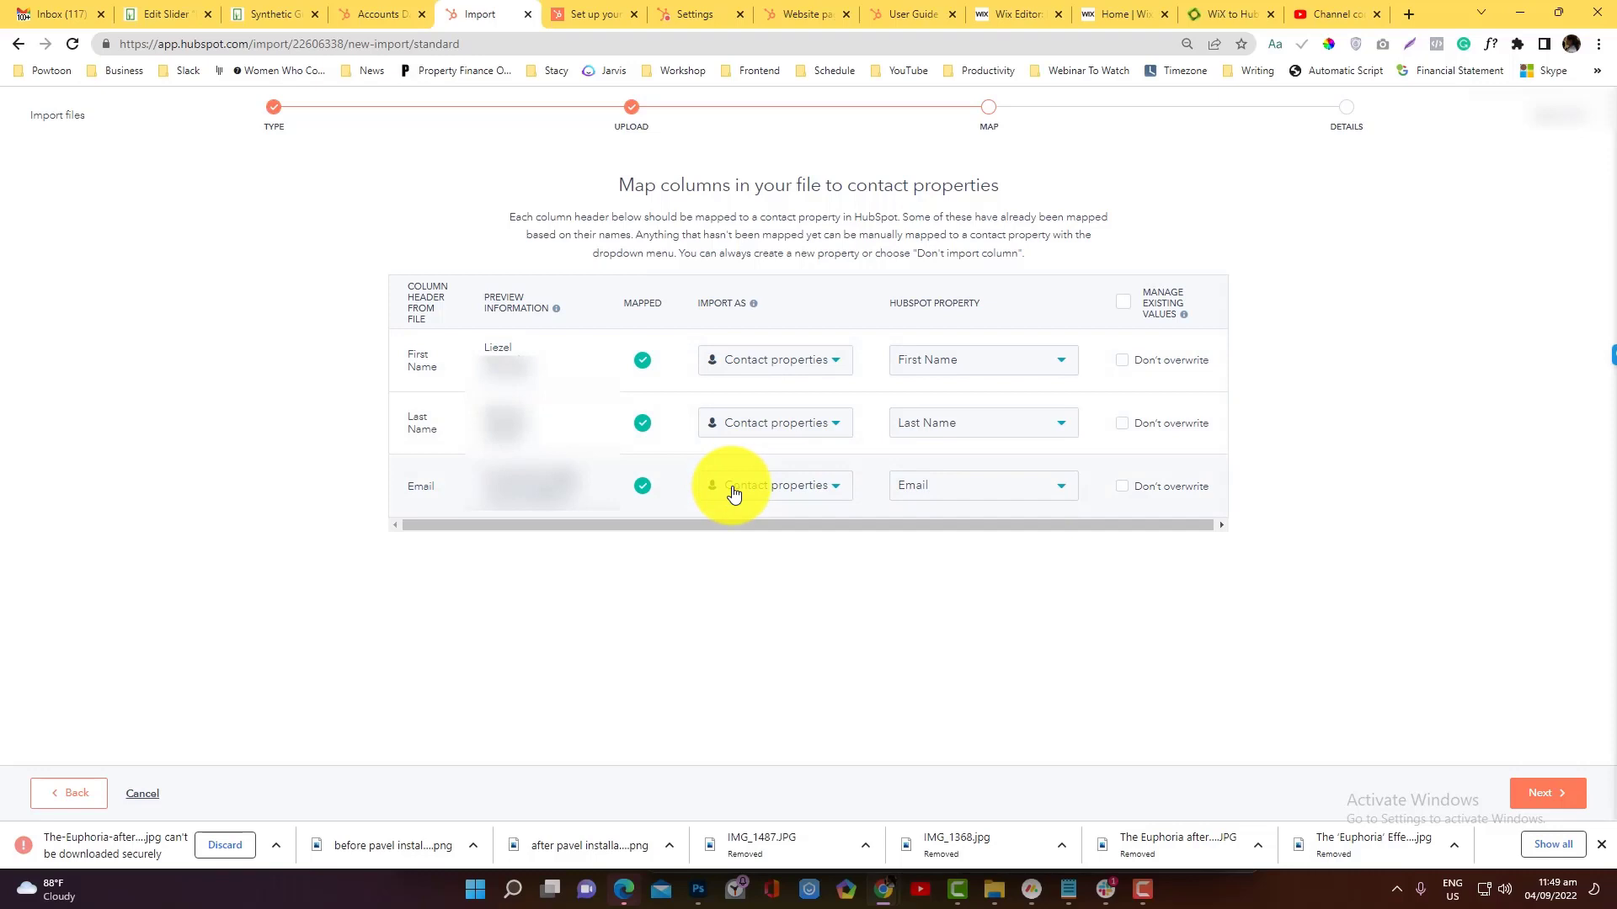
pyautogui.click(938, 372)
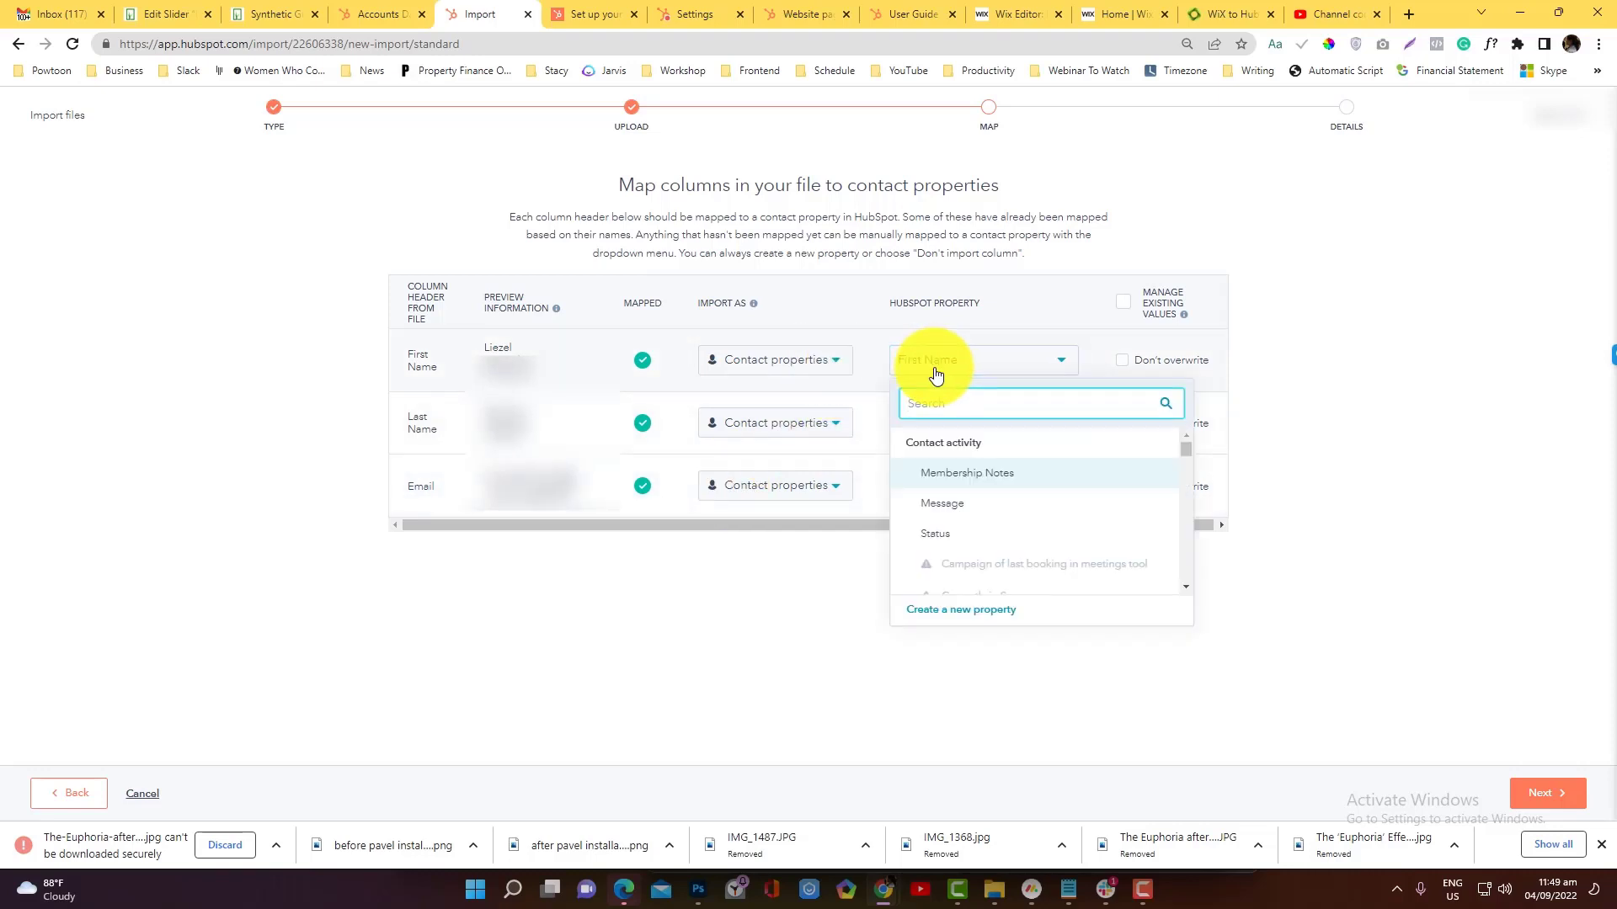
pyautogui.click(812, 303)
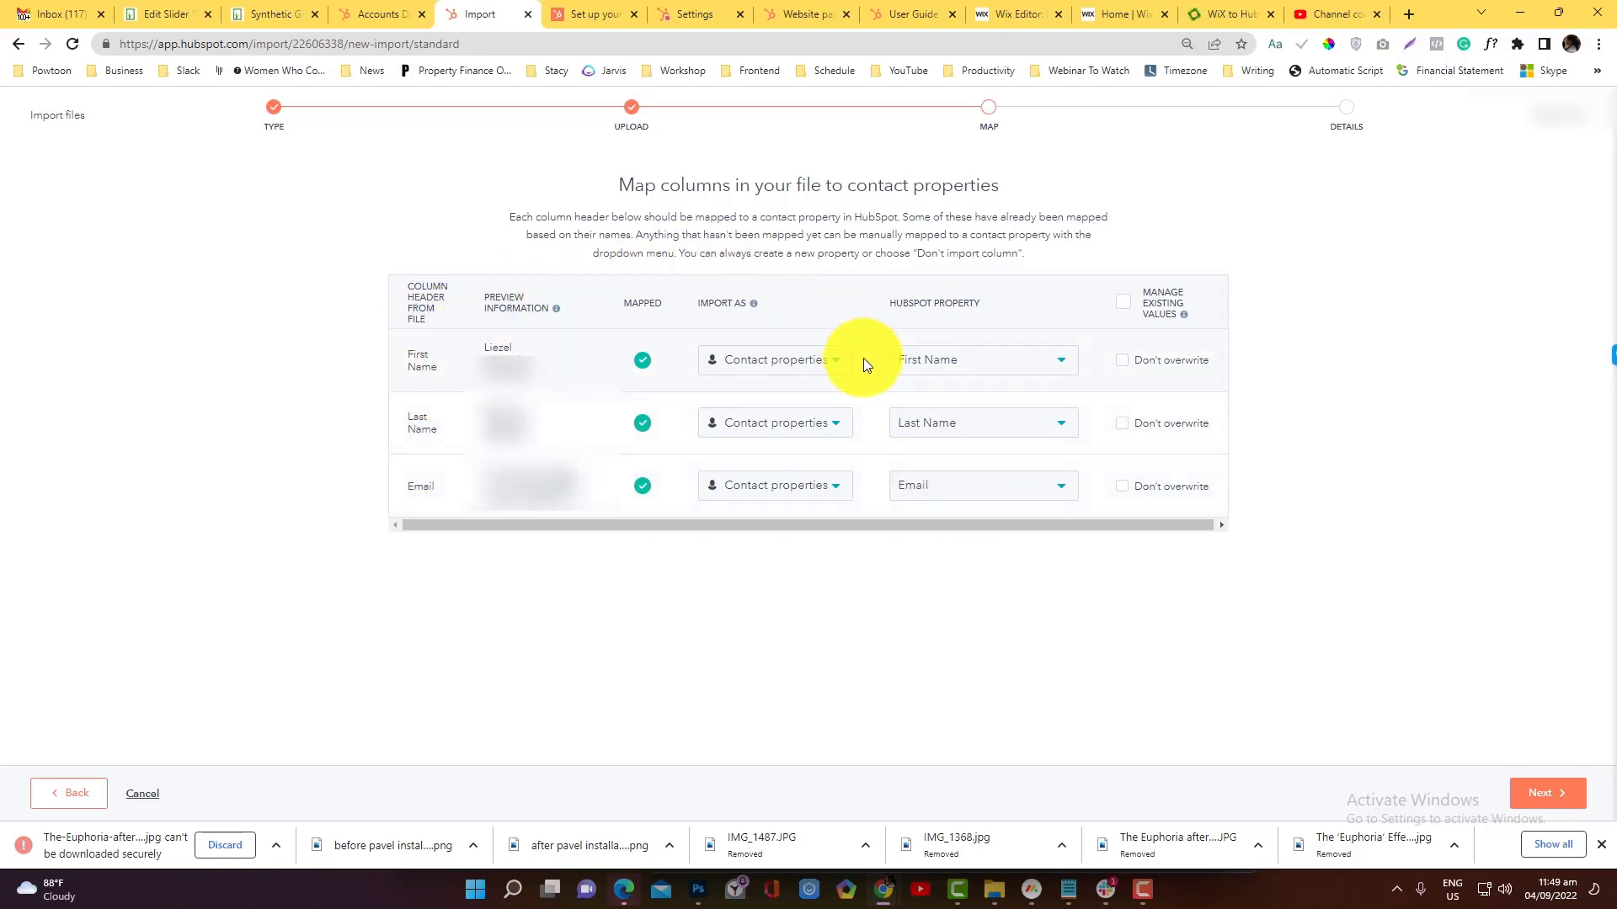
pyautogui.click(945, 368)
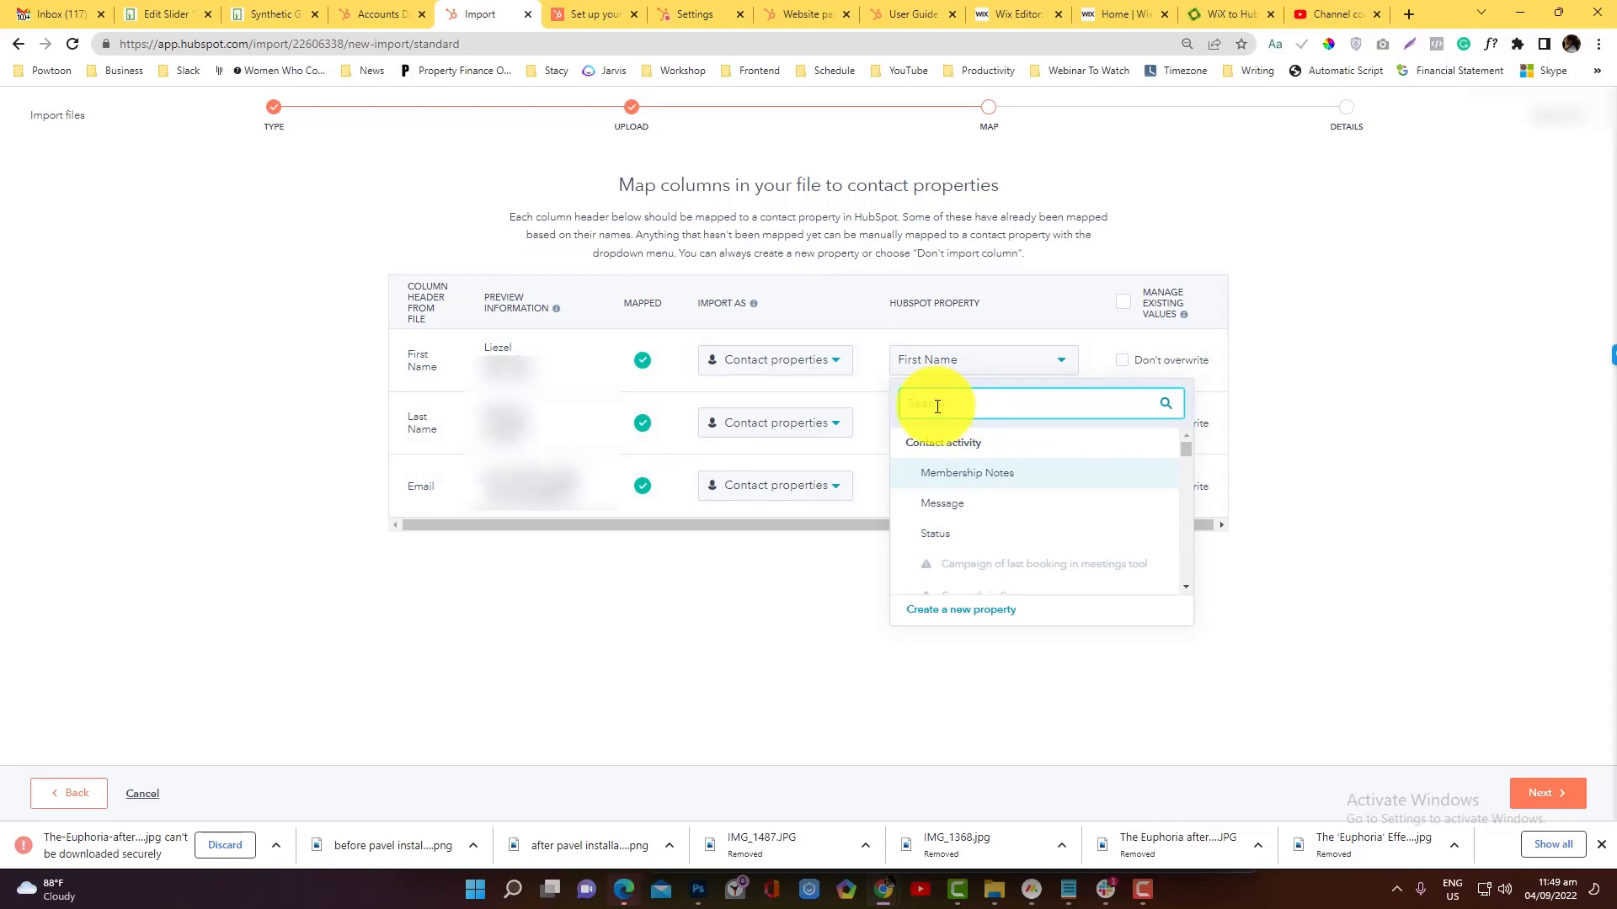
pyautogui.click(893, 346)
pyautogui.click(920, 360)
pyautogui.click(854, 361)
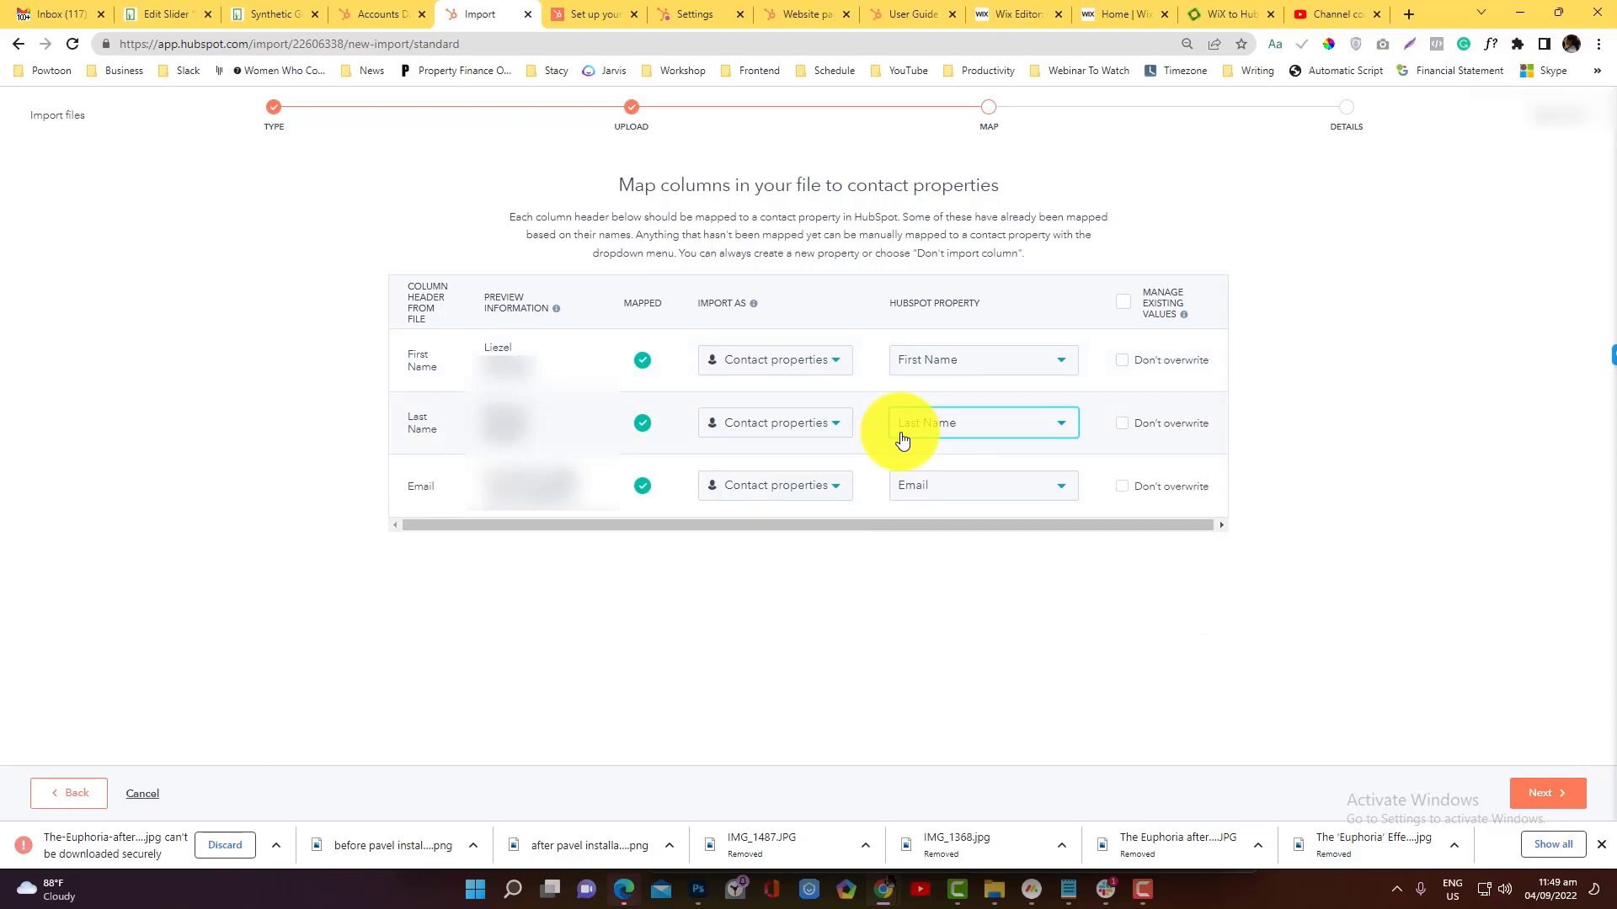
pyautogui.click(902, 439)
pyautogui.click(902, 433)
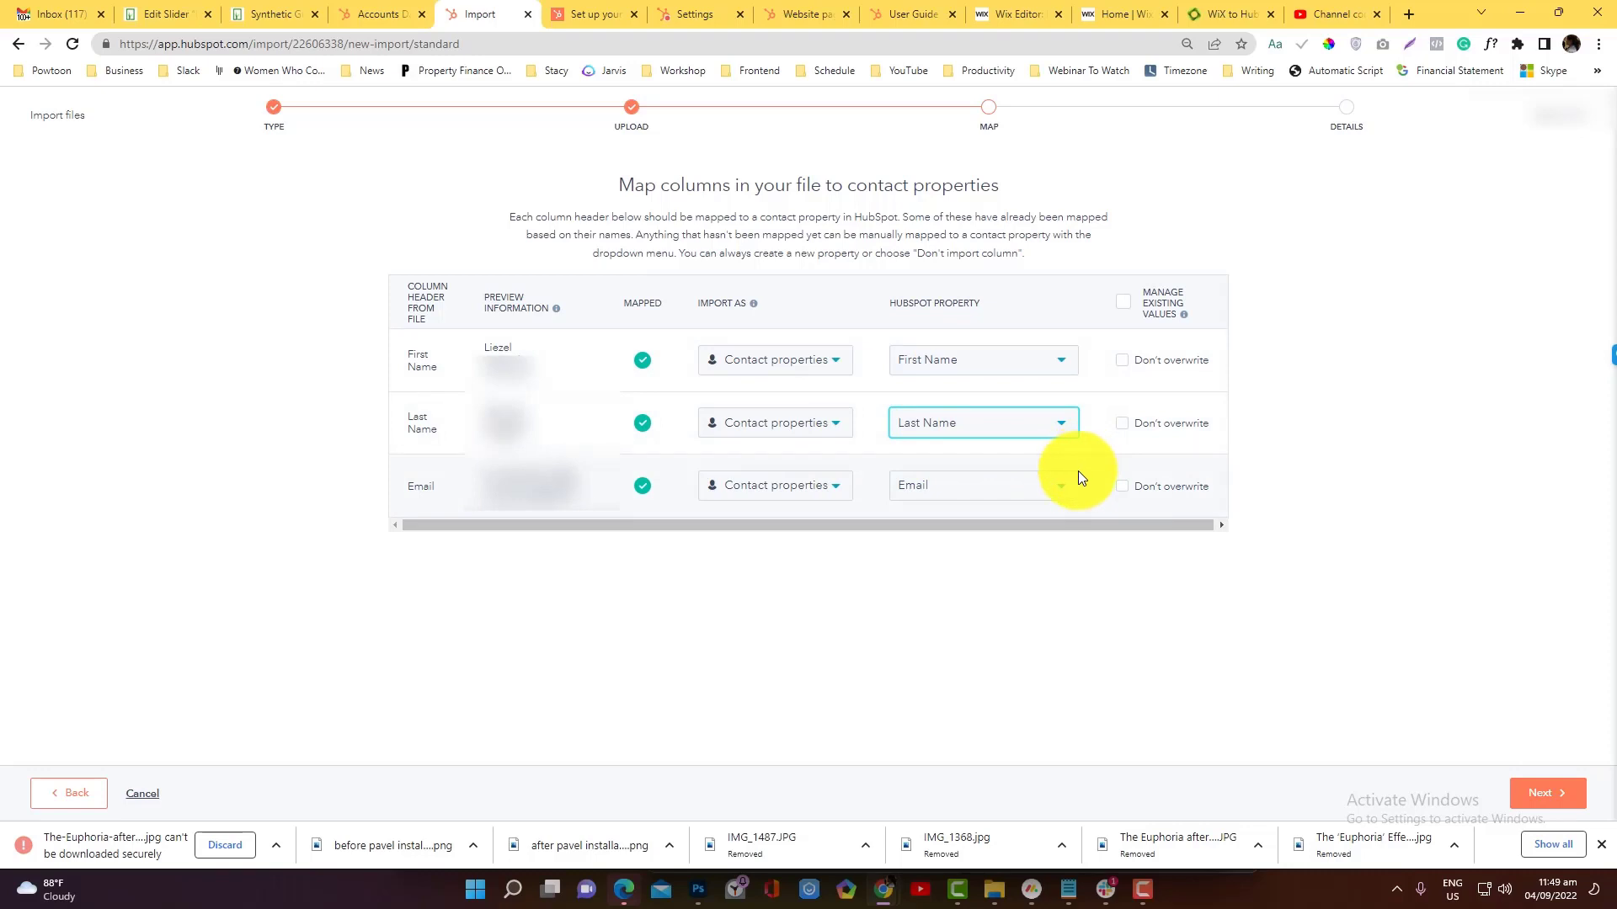
pyautogui.moveTo(1019, 527); pyautogui.dragTo(1110, 532)
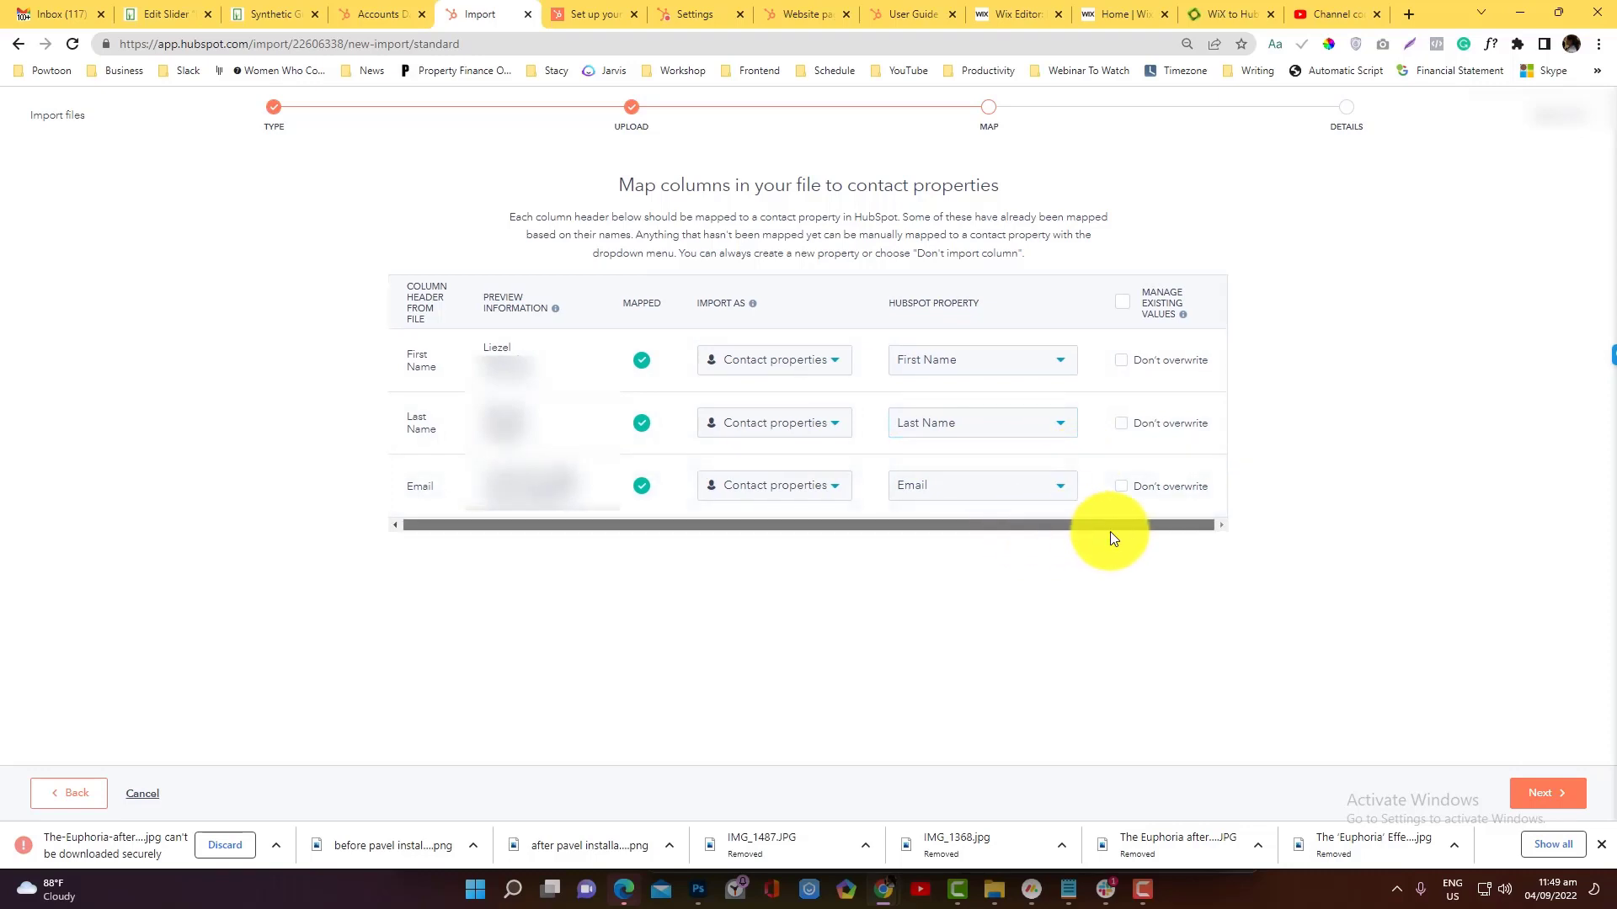
# Leave the 'Don't overwrite' existing-values option unchecked for all three mapped columns.
pyautogui.click(1123, 302)
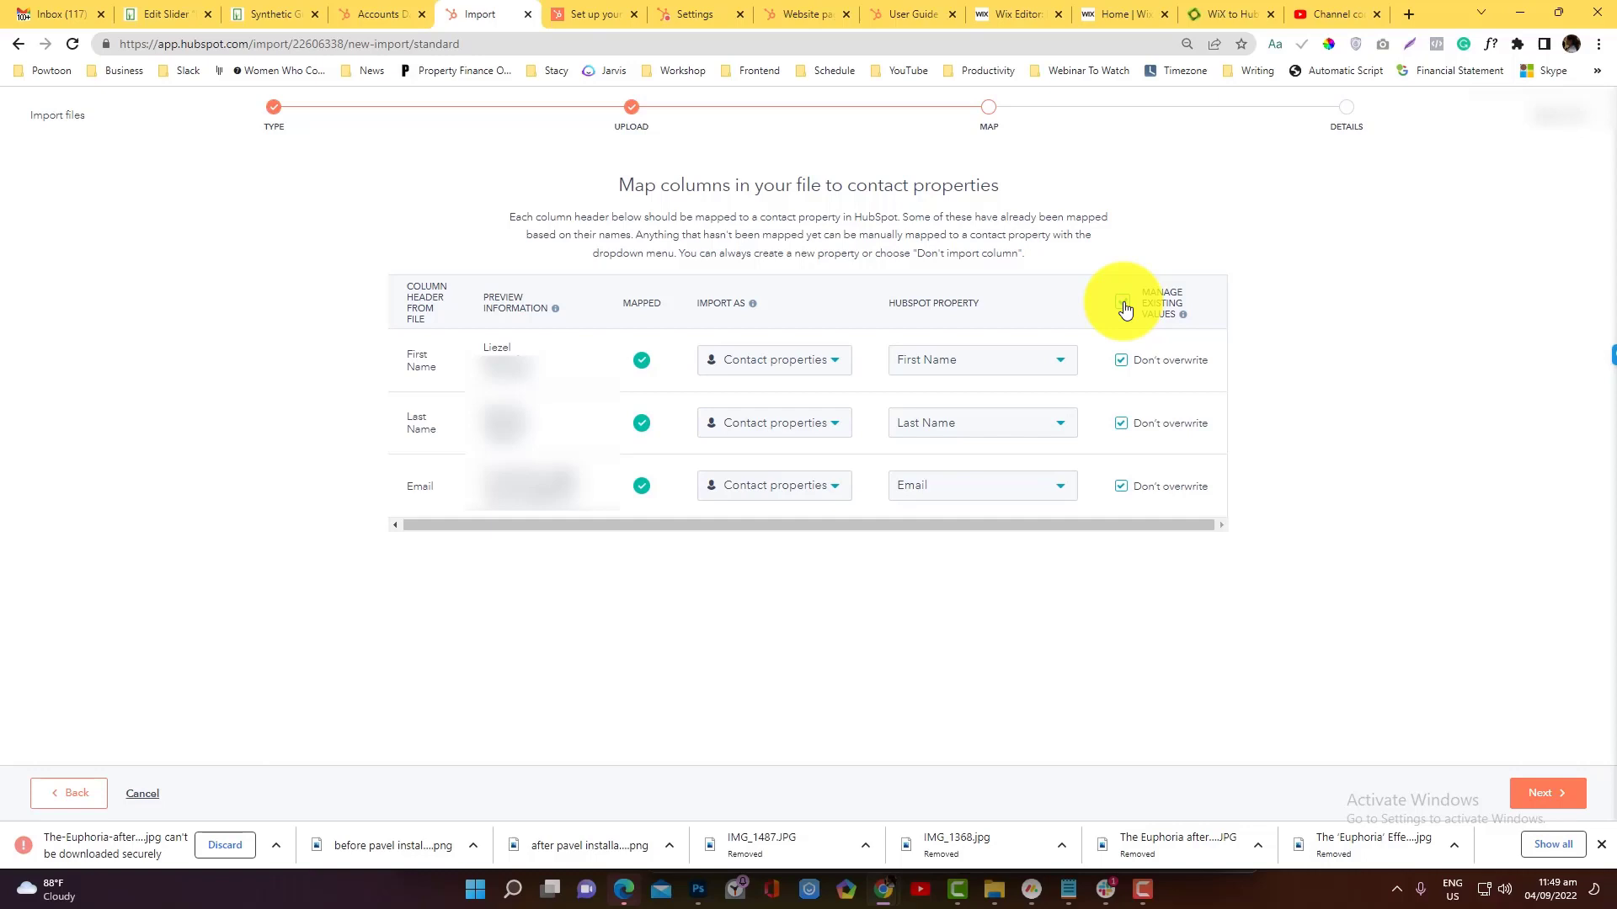
pyautogui.click(1124, 305)
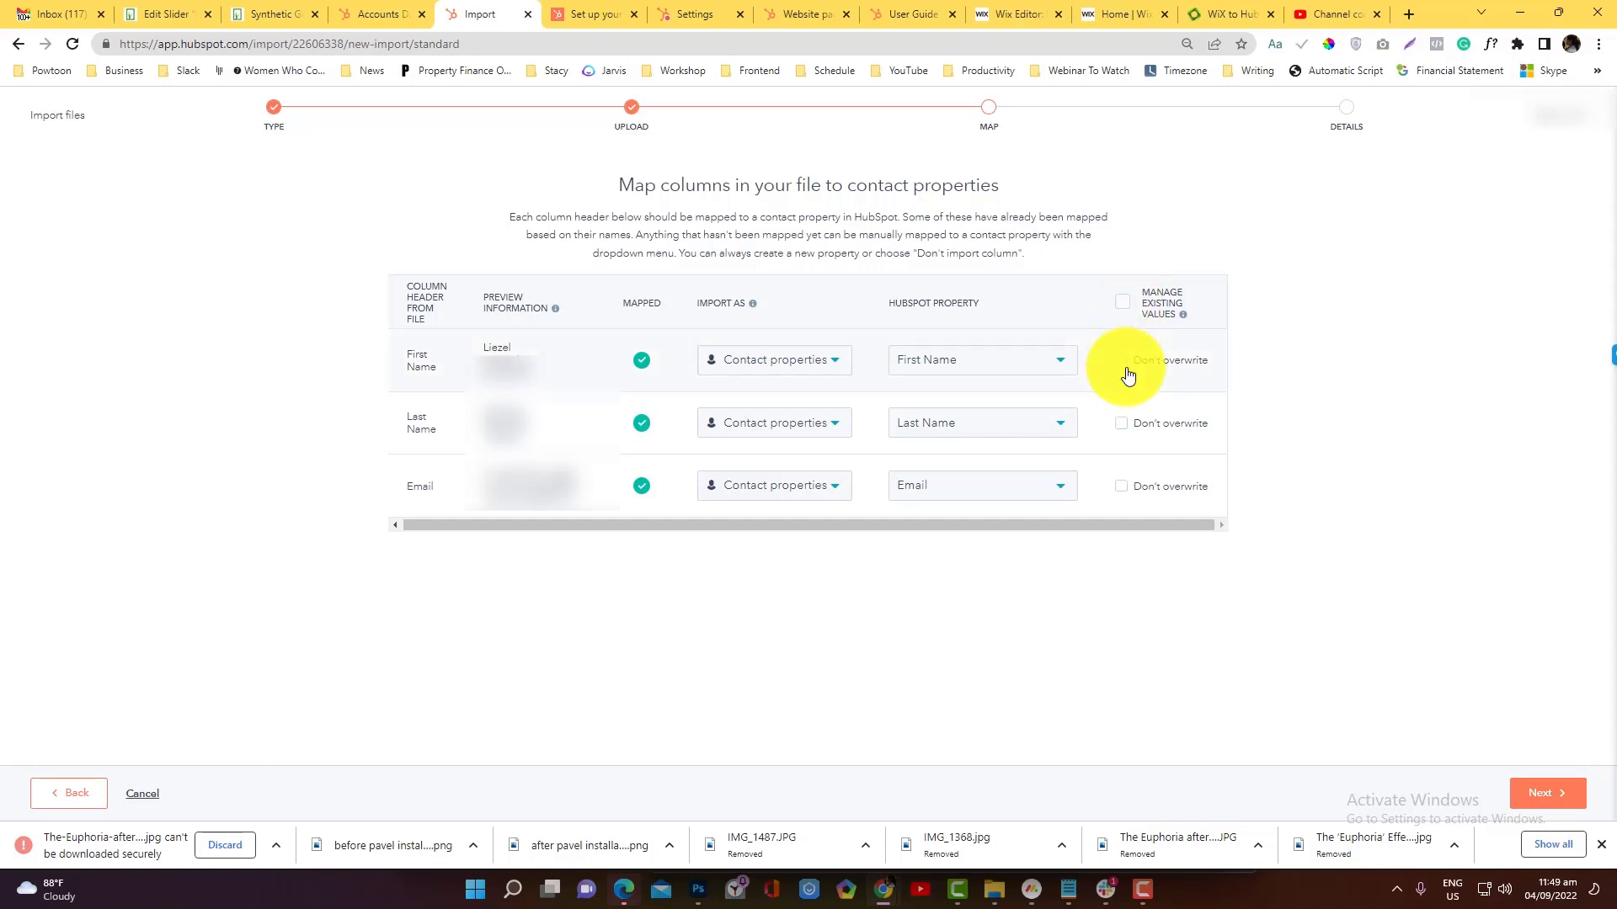
pyautogui.click(1124, 305)
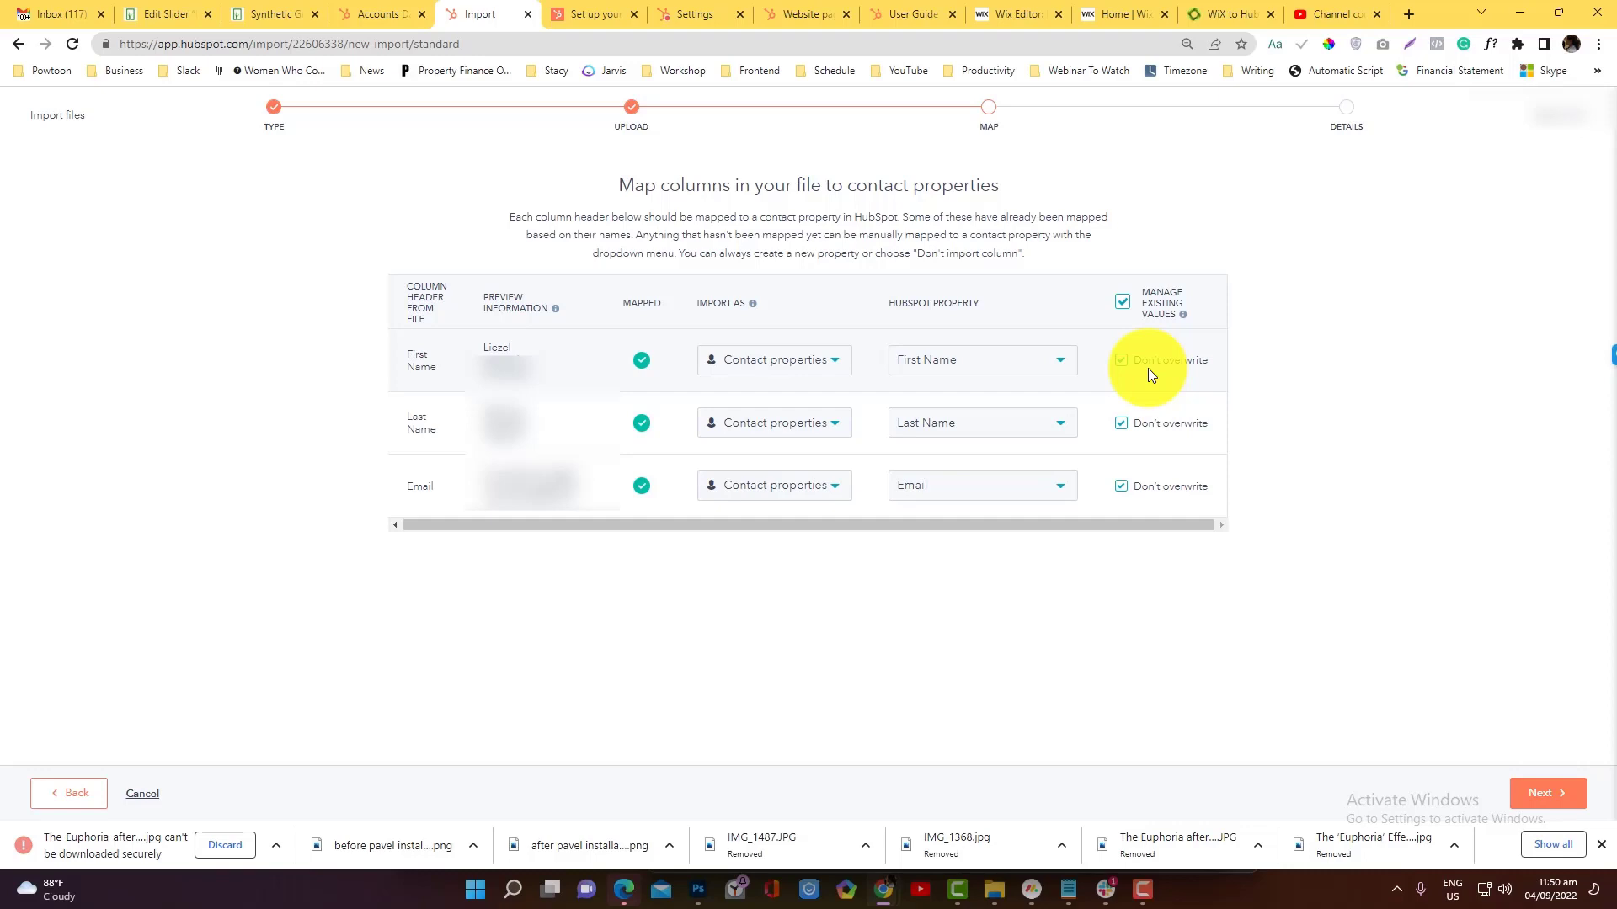
pyautogui.click(1123, 302)
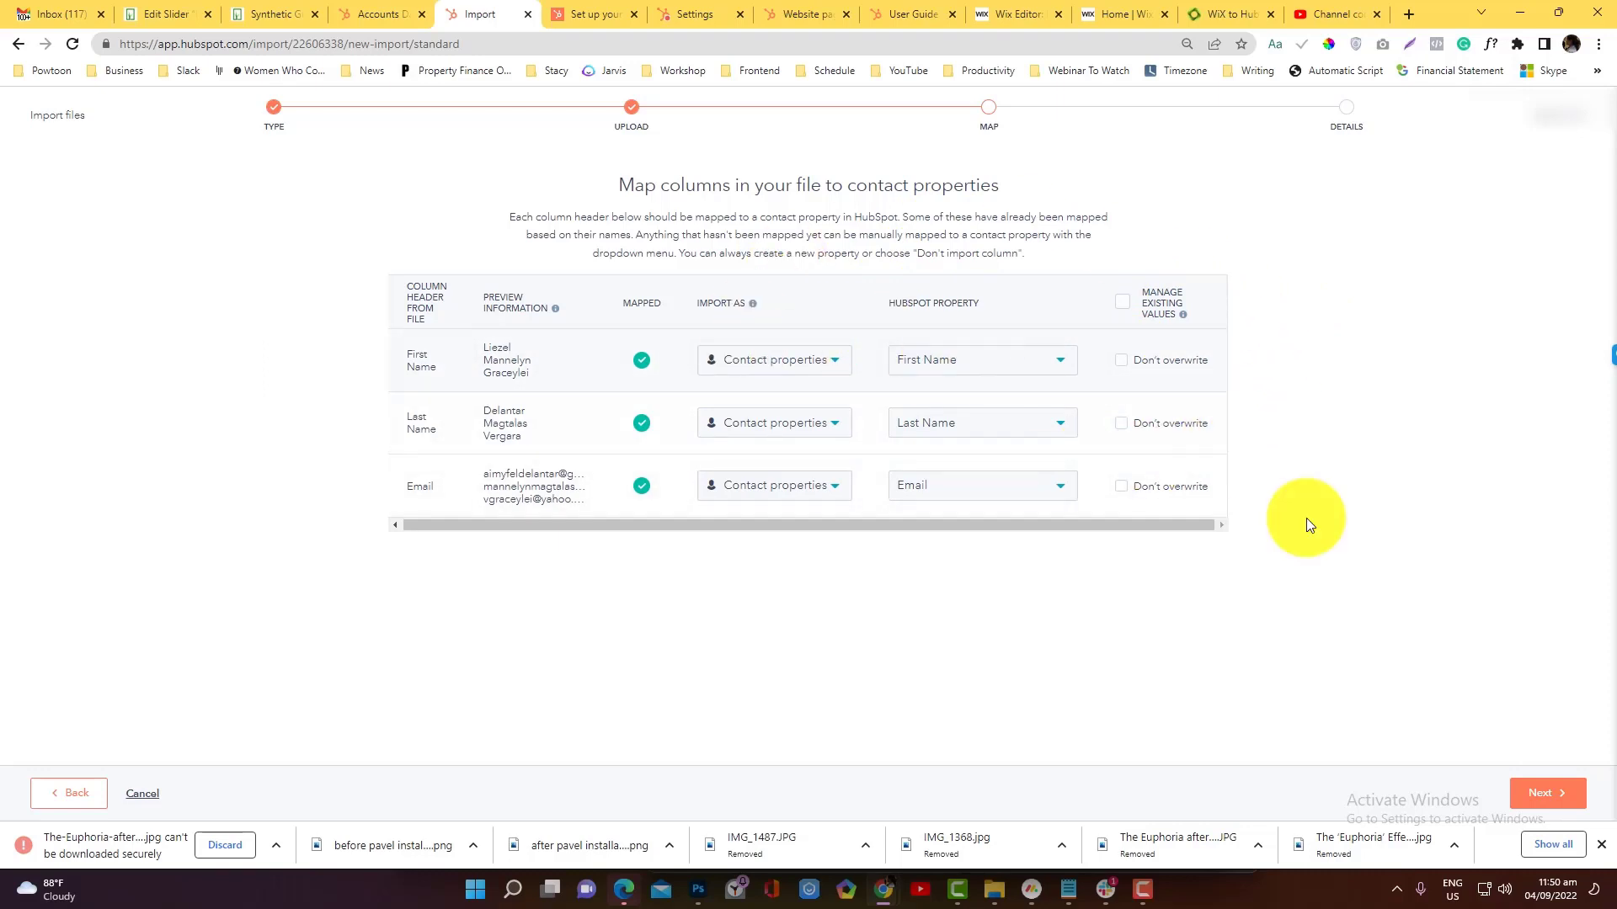
# Move to the Details step and tick 'Create a list from this import'.
pyautogui.click(1526, 805)
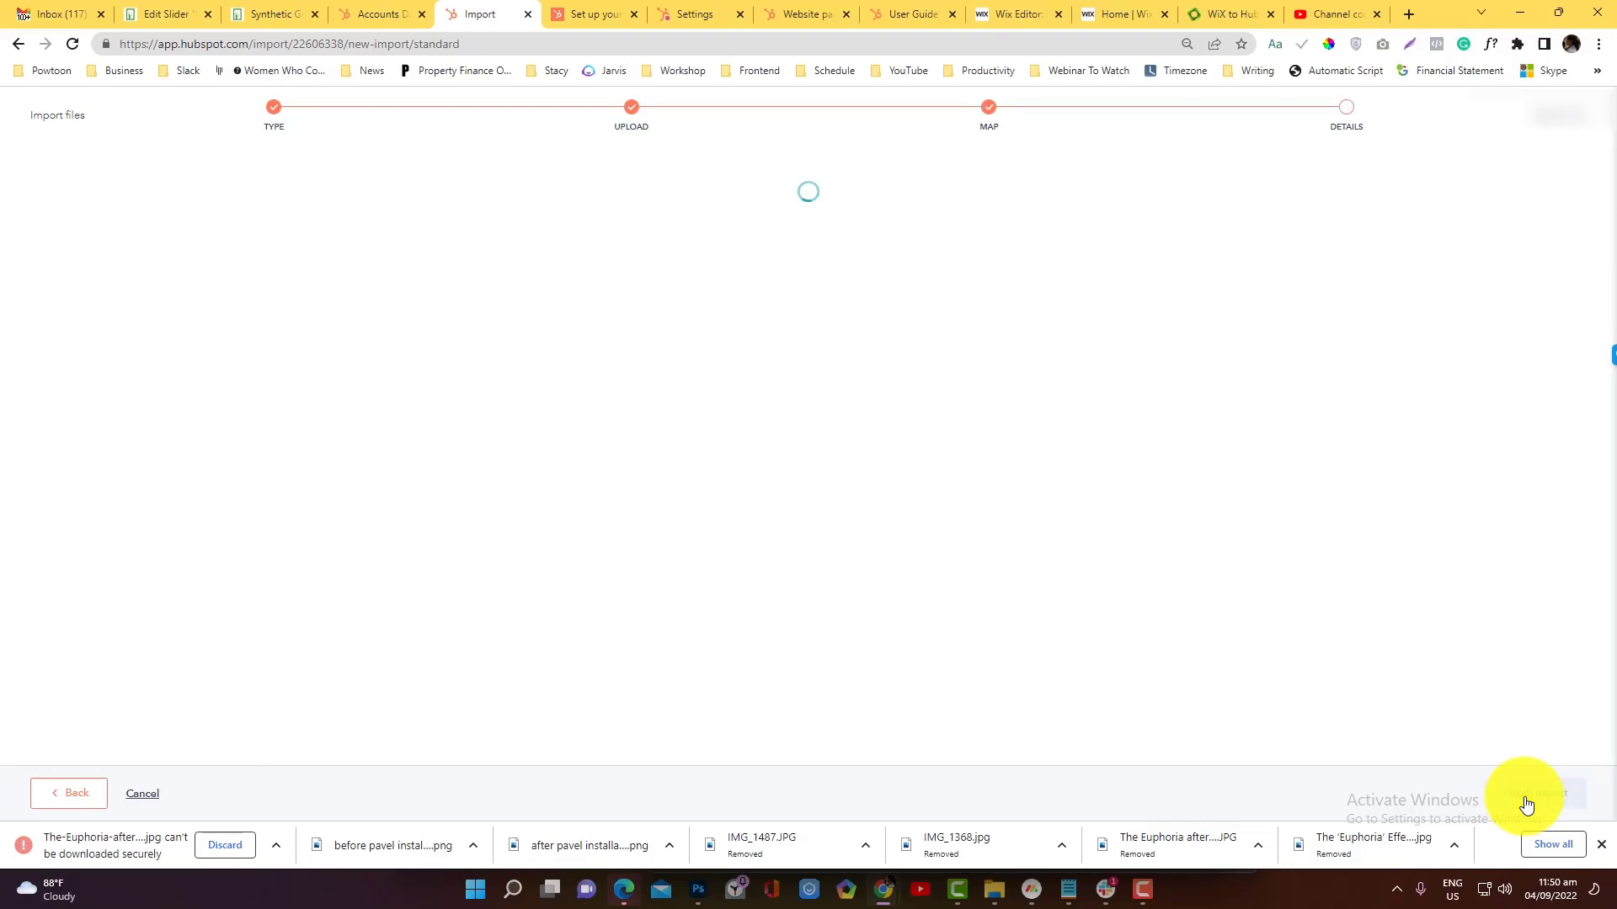
pyautogui.moveTo(801, 252); pyautogui.dragTo(533, 253)
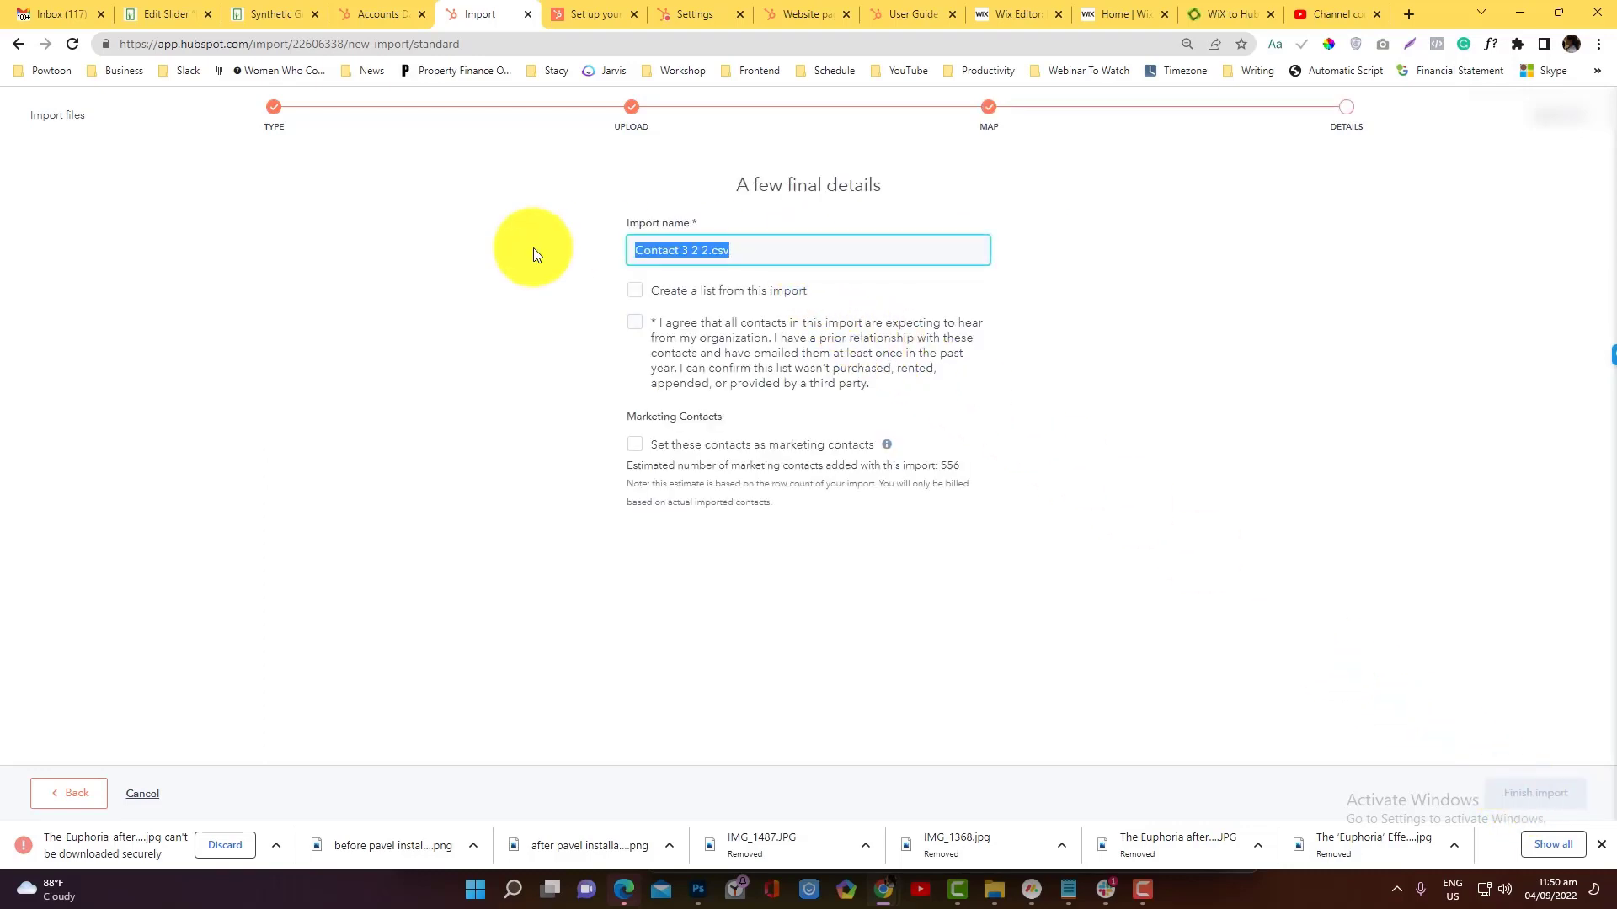
pyautogui.click(641, 293)
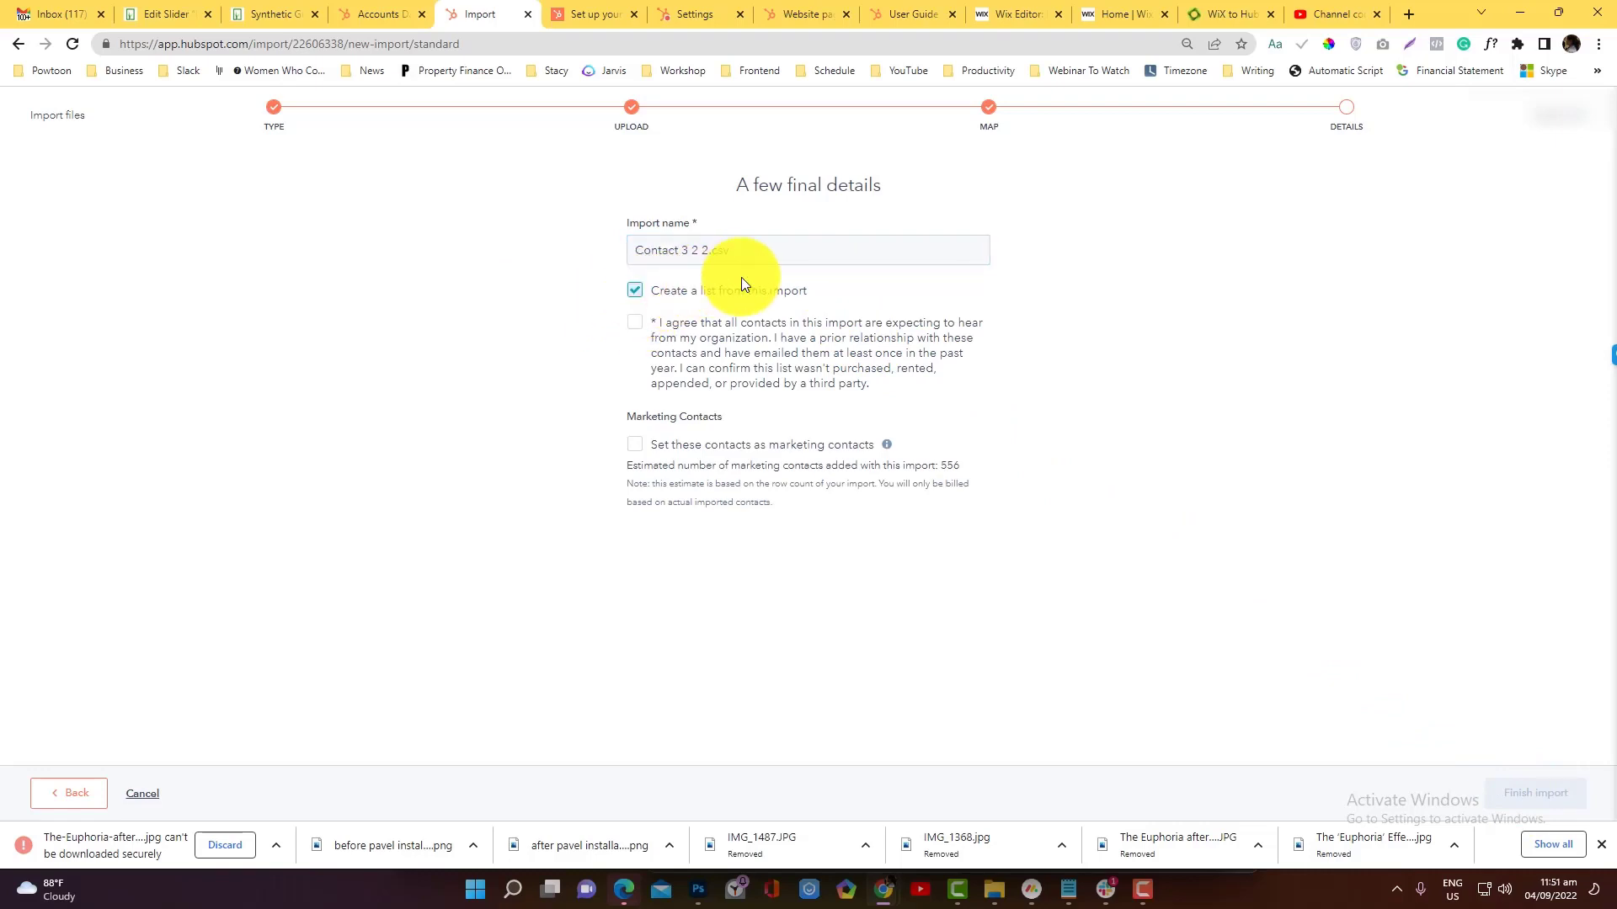
# Rename the import to 'Contacts From Wix' and accept the consent statement.
pyautogui.moveTo(734, 250); pyautogui.dragTo(631, 250)
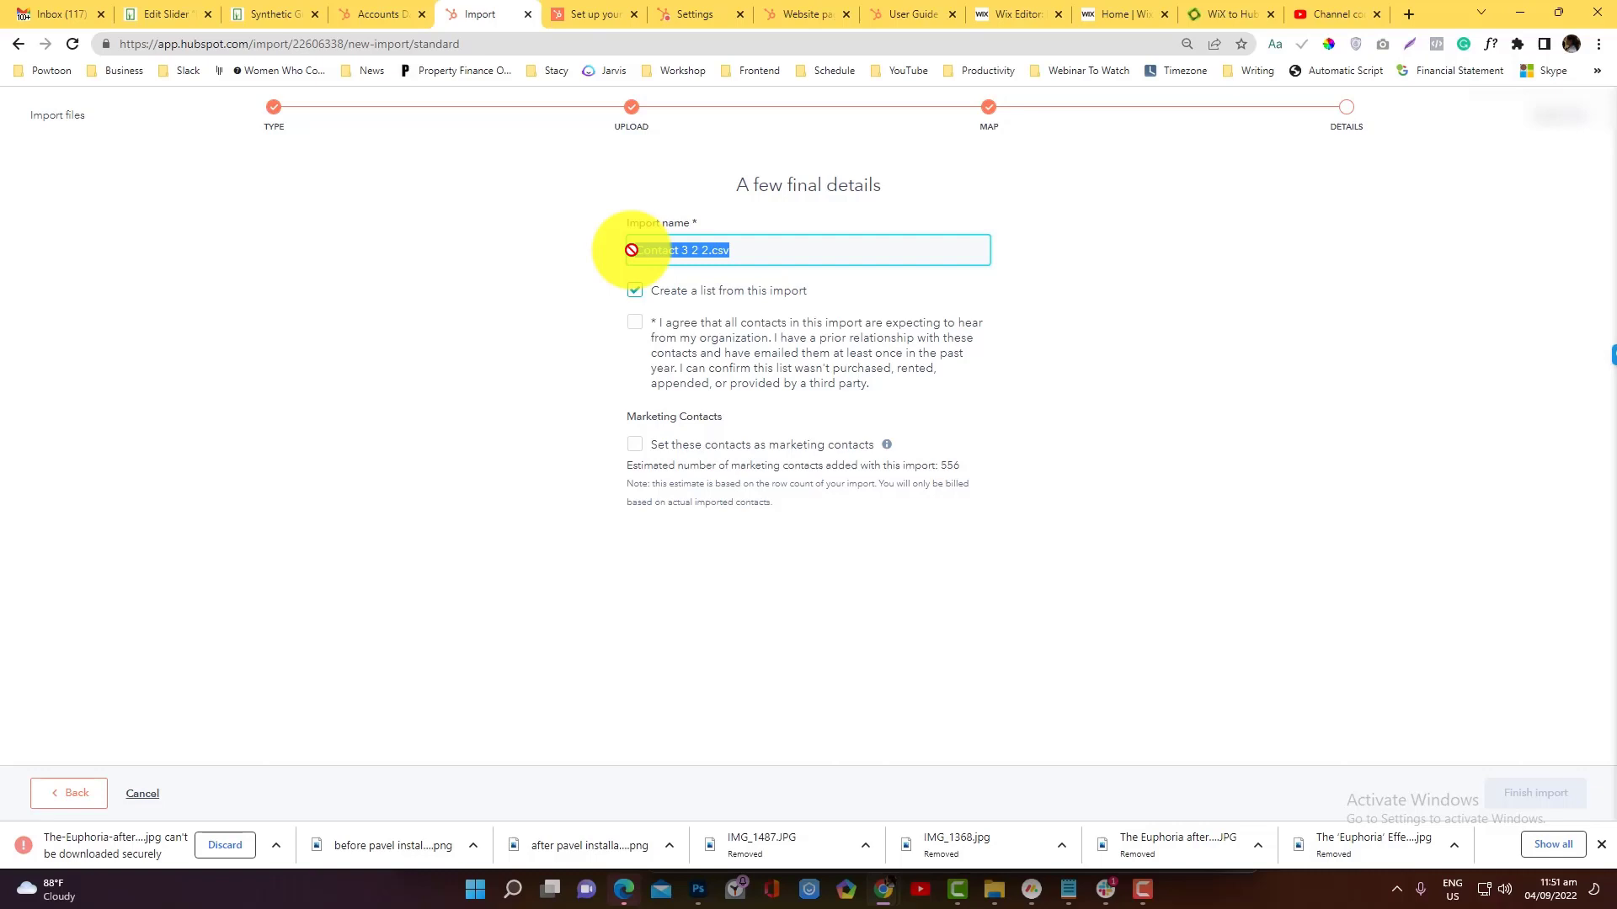
pyautogui.write('database')
pyautogui.hotkey('ctrl', 'a')
pyautogui.write('Contacts From Wix')
pyautogui.hotkey('ctrl', 'a')
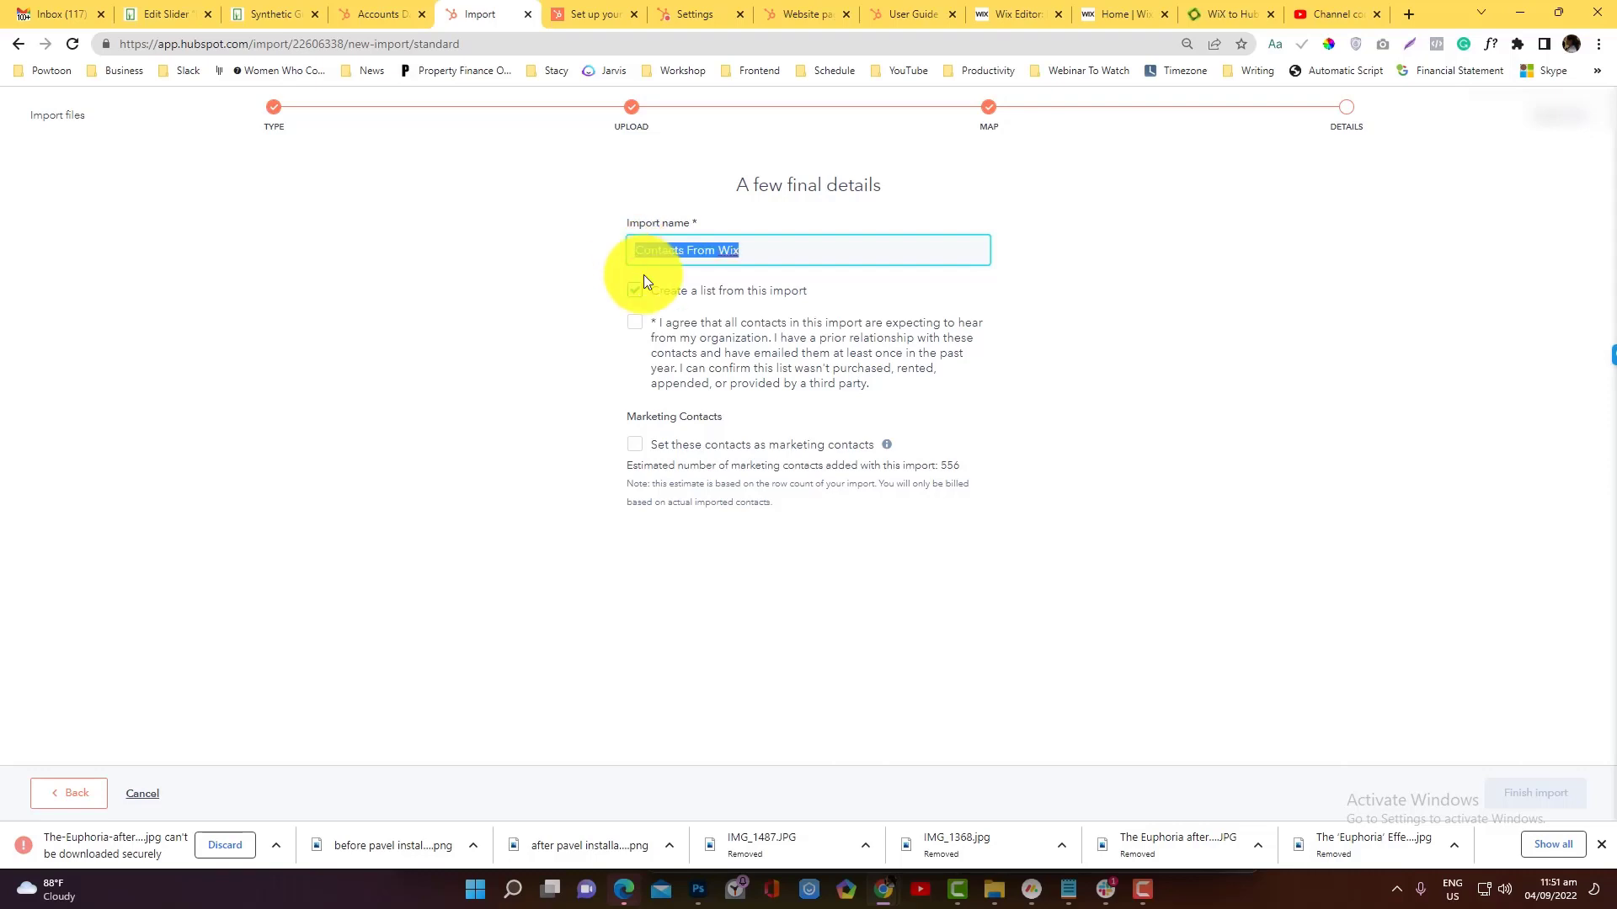
pyautogui.click(636, 311)
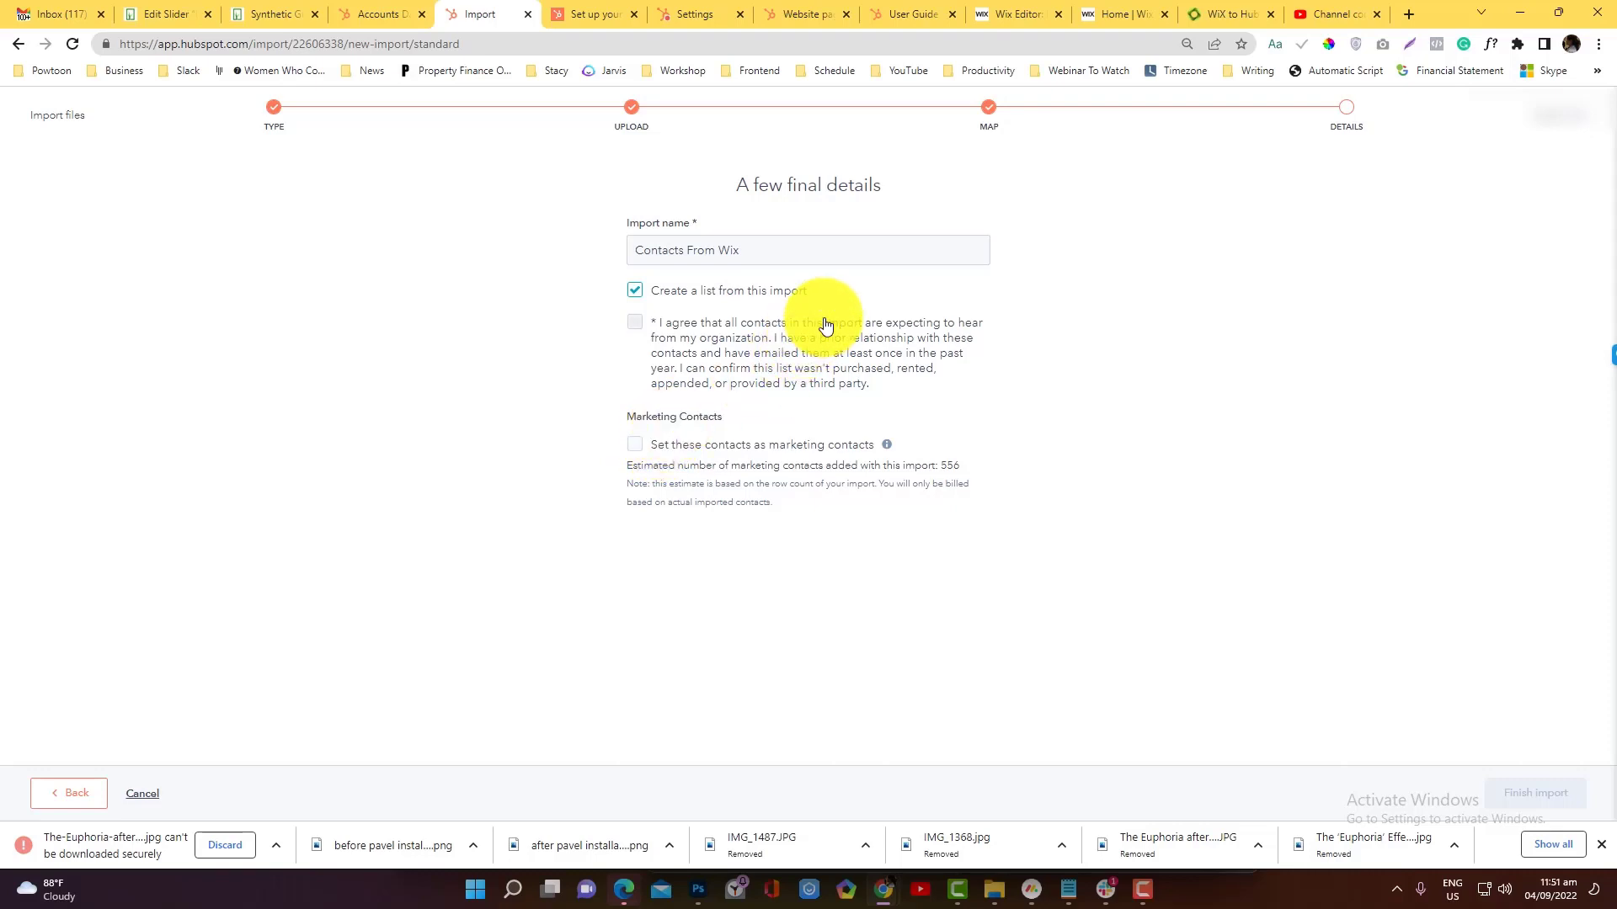
pyautogui.click(634, 322)
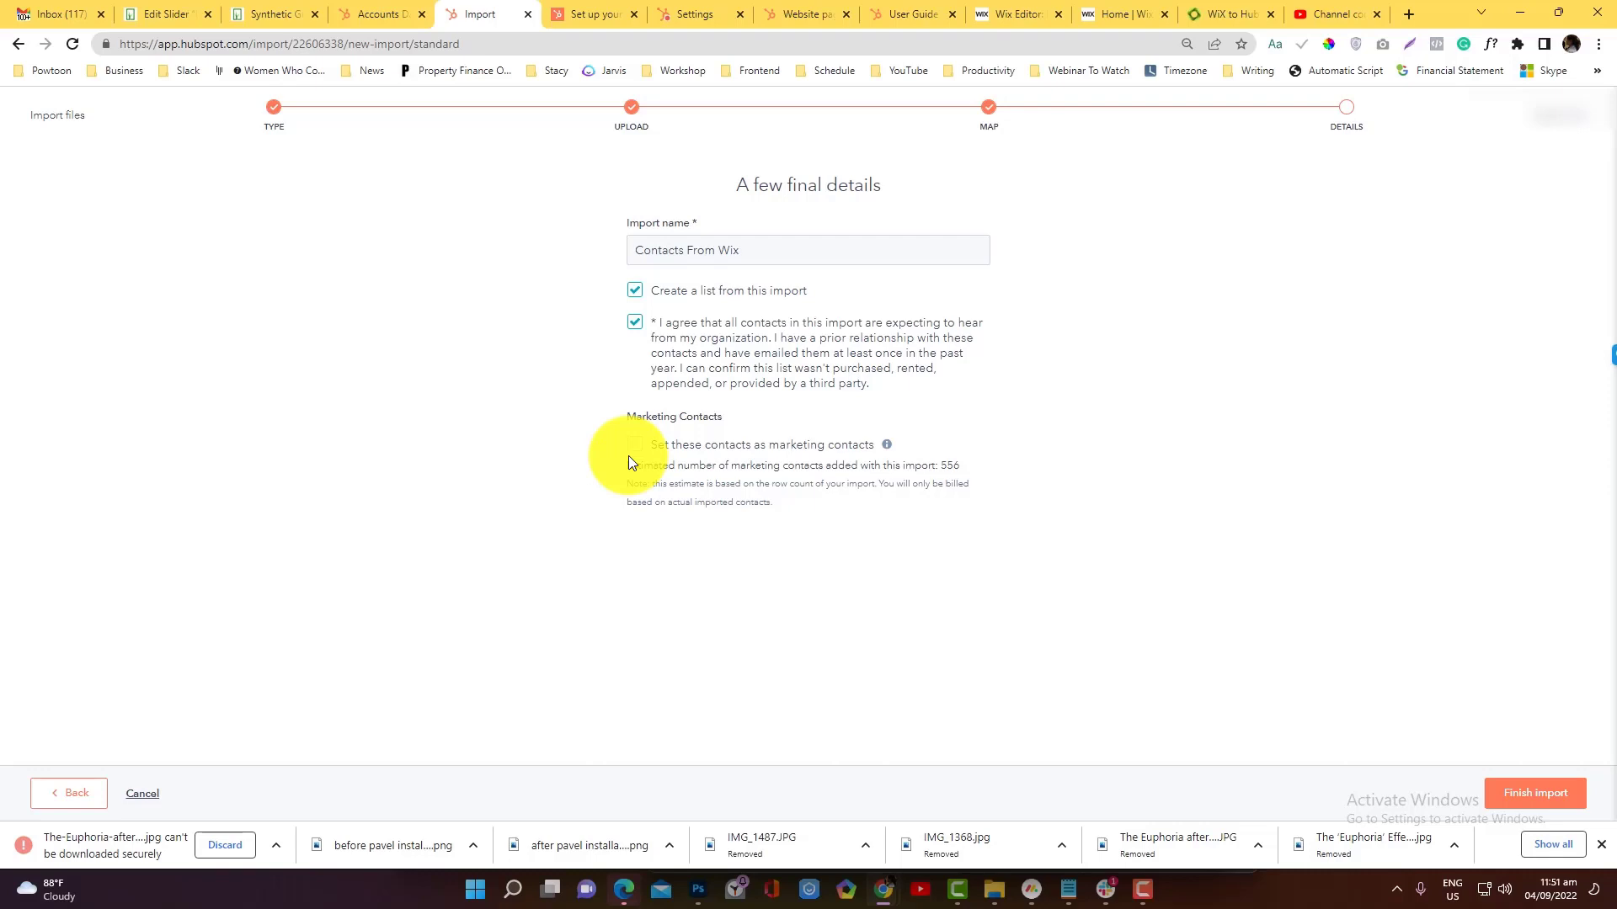
# Confirm 556 as the marketing contact count and import all 556 as marketing contacts.
pyautogui.click(636, 450)
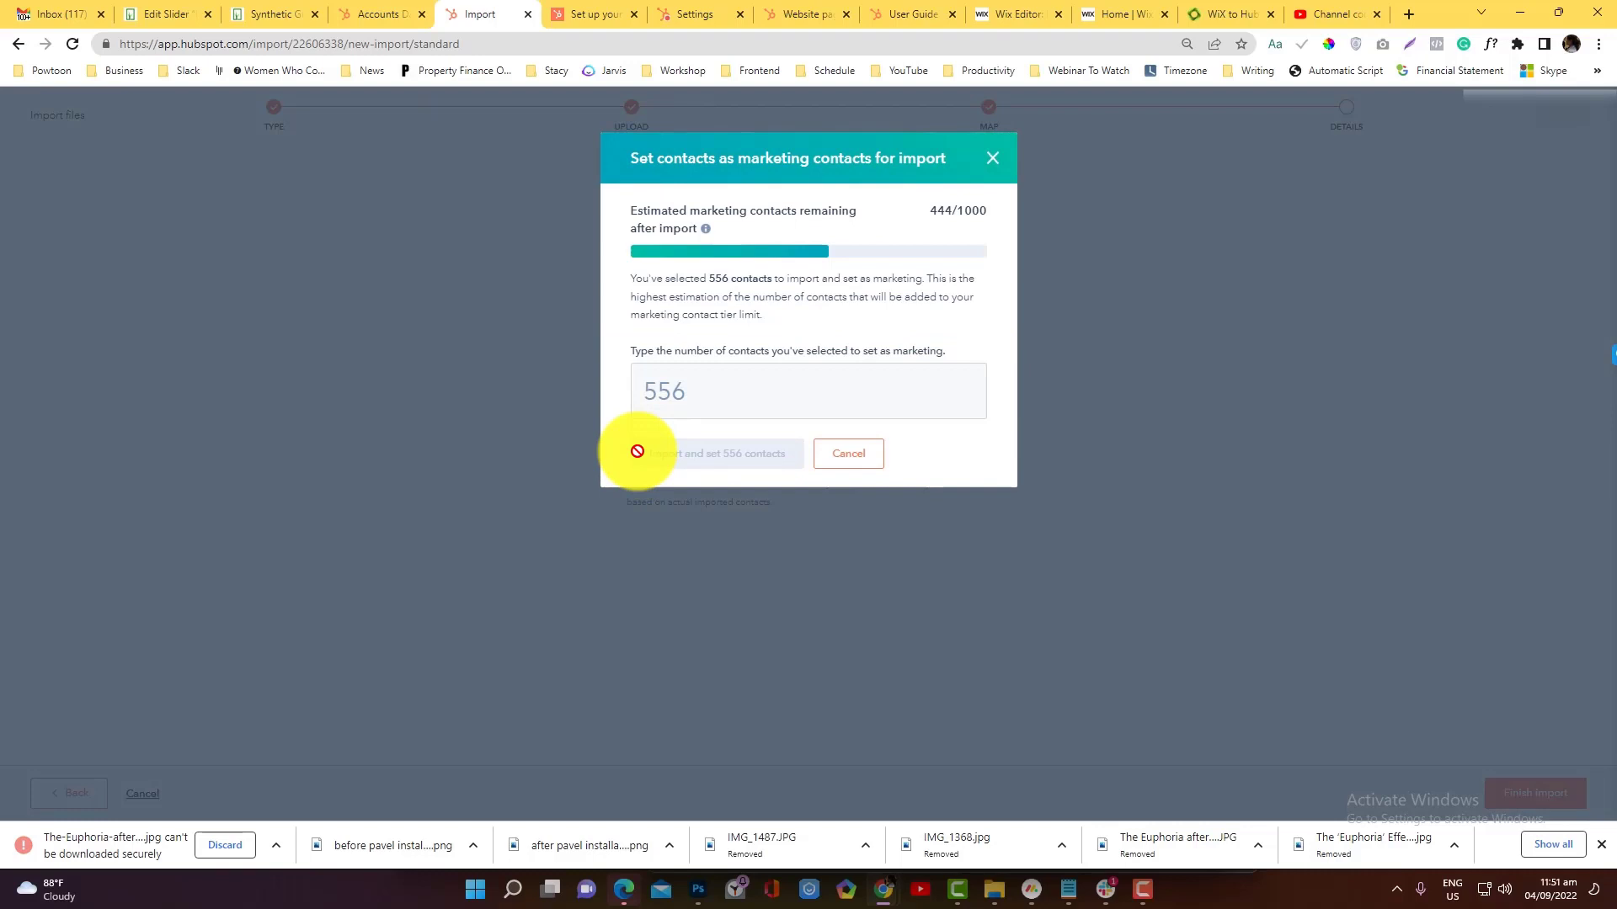
pyautogui.click(849, 454)
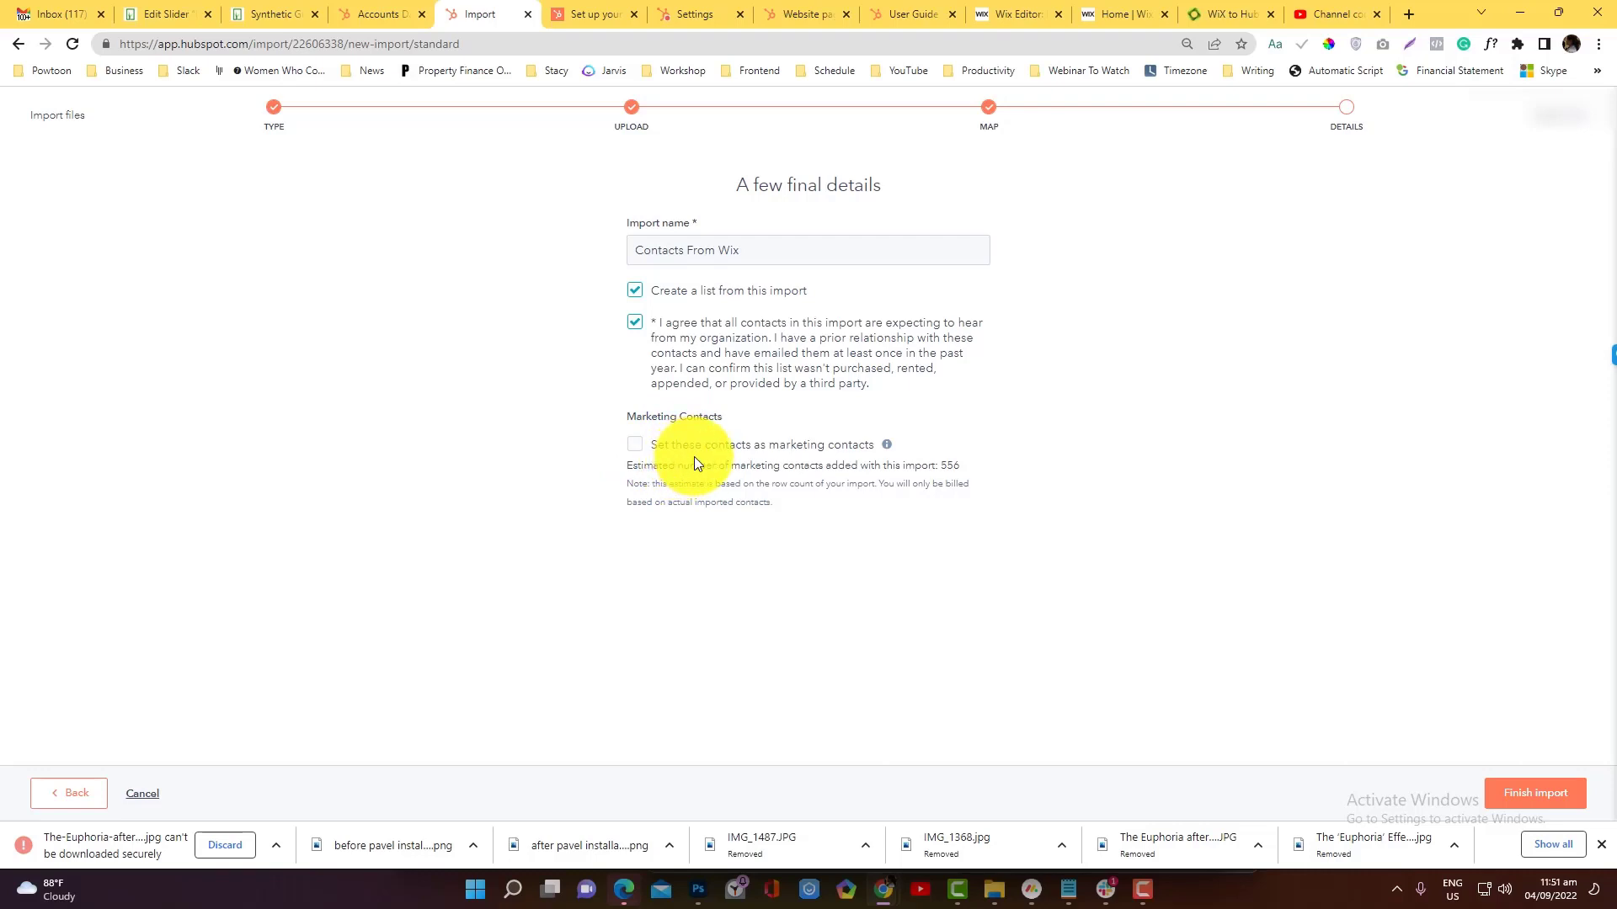
pyautogui.click(637, 450)
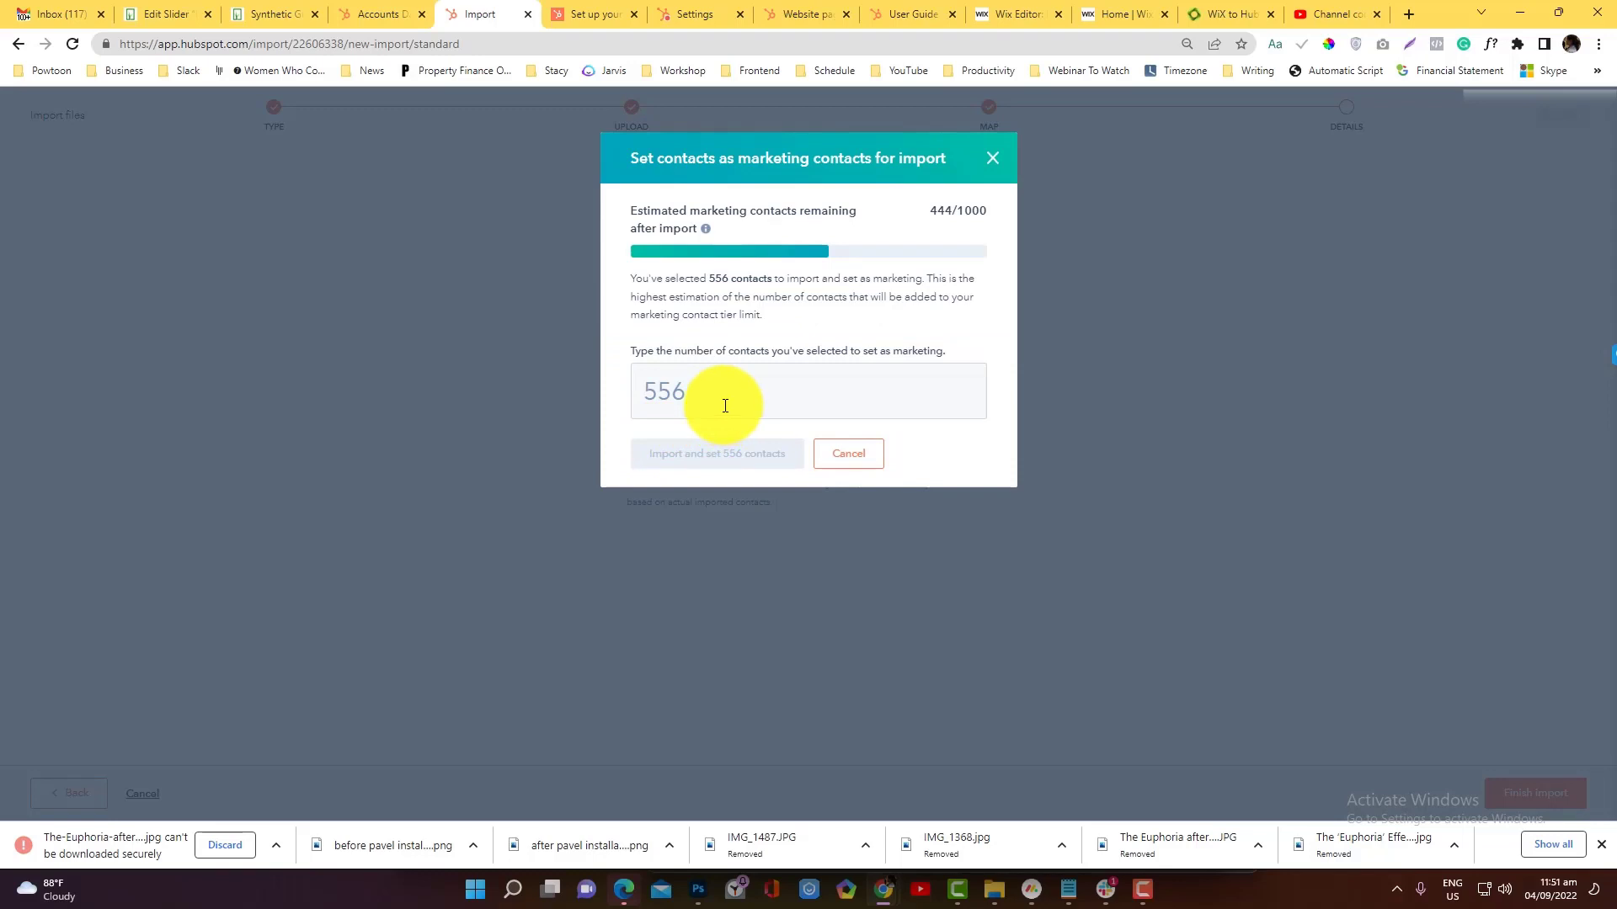
pyautogui.click(724, 405)
pyautogui.write('5')
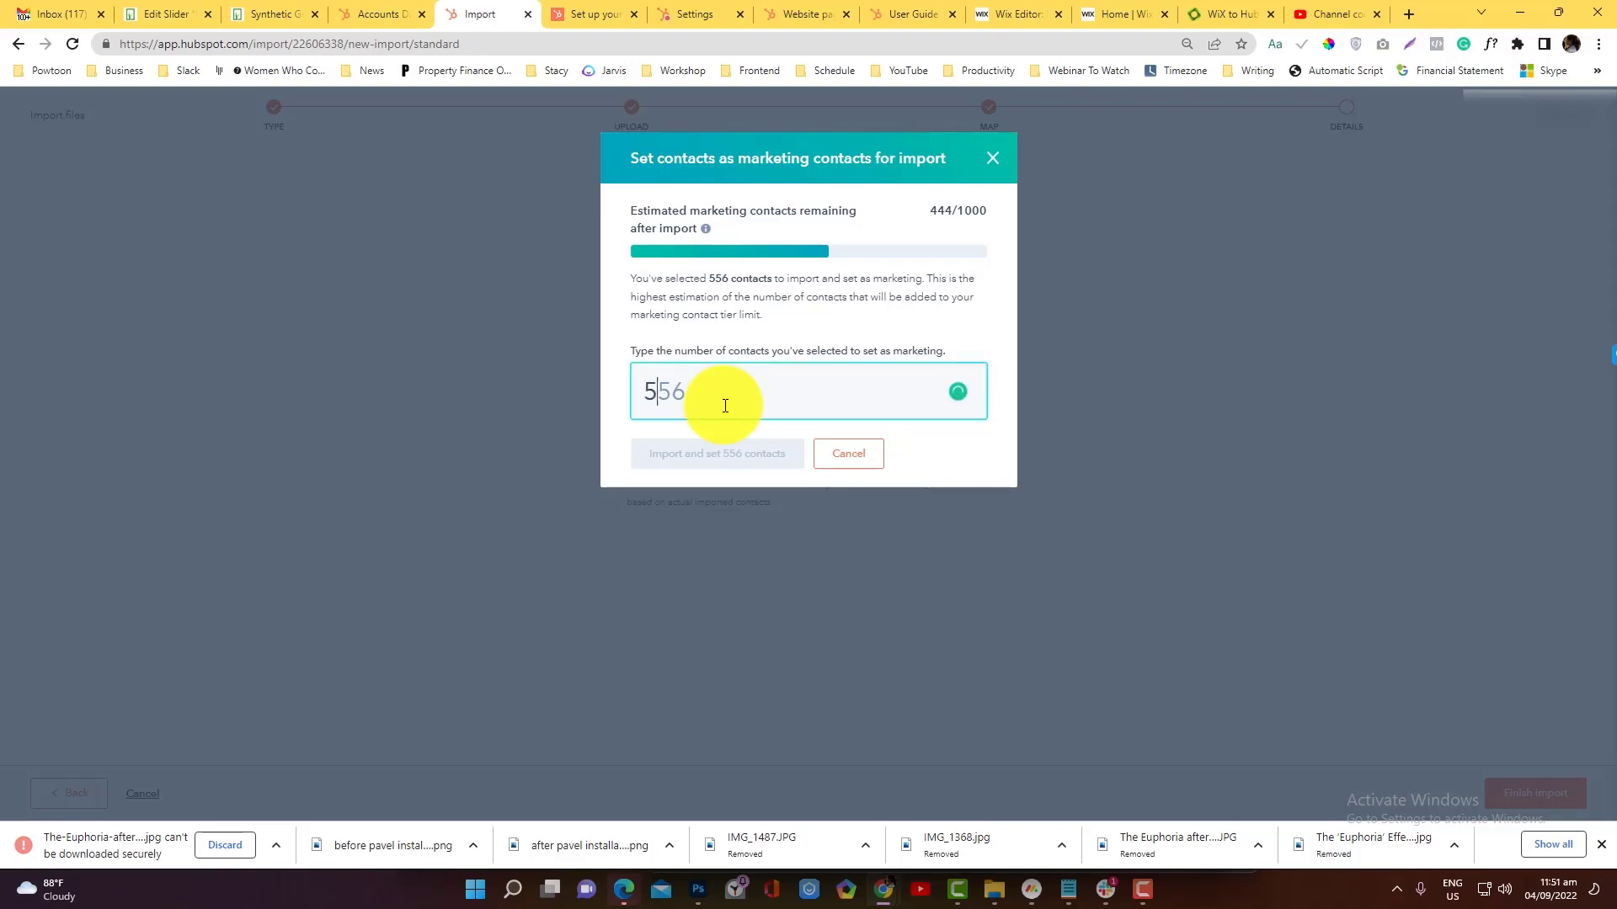
pyautogui.write('56')
pyautogui.click(723, 463)
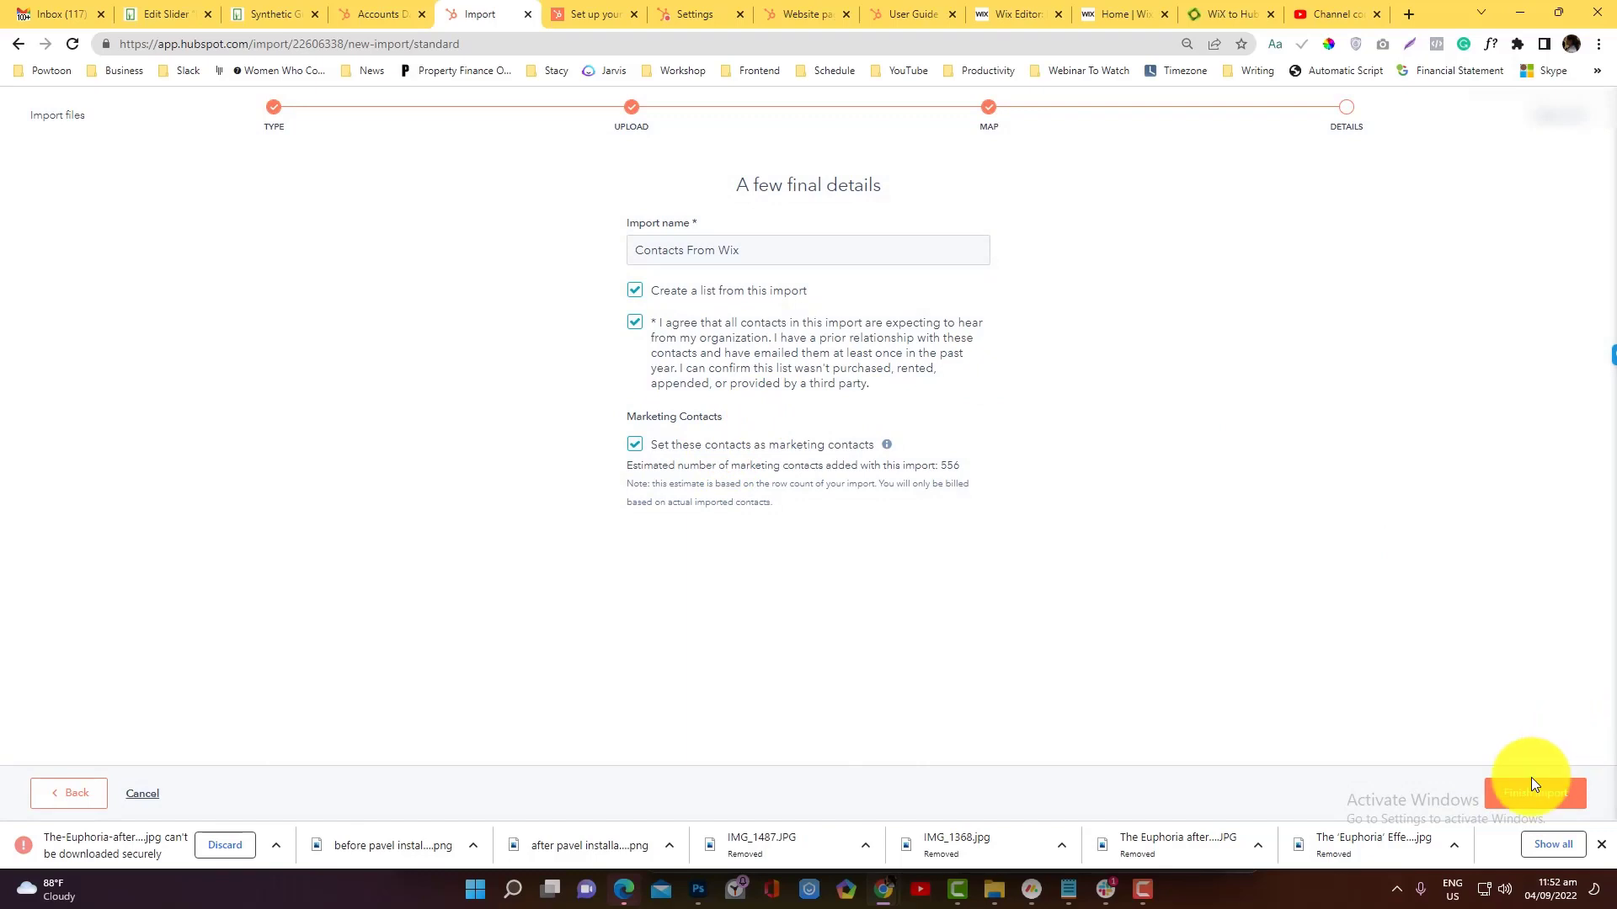
# Run the Contacts From Wix import and confirm it shows 506 new records and 49 errors.
pyautogui.click(1533, 789)
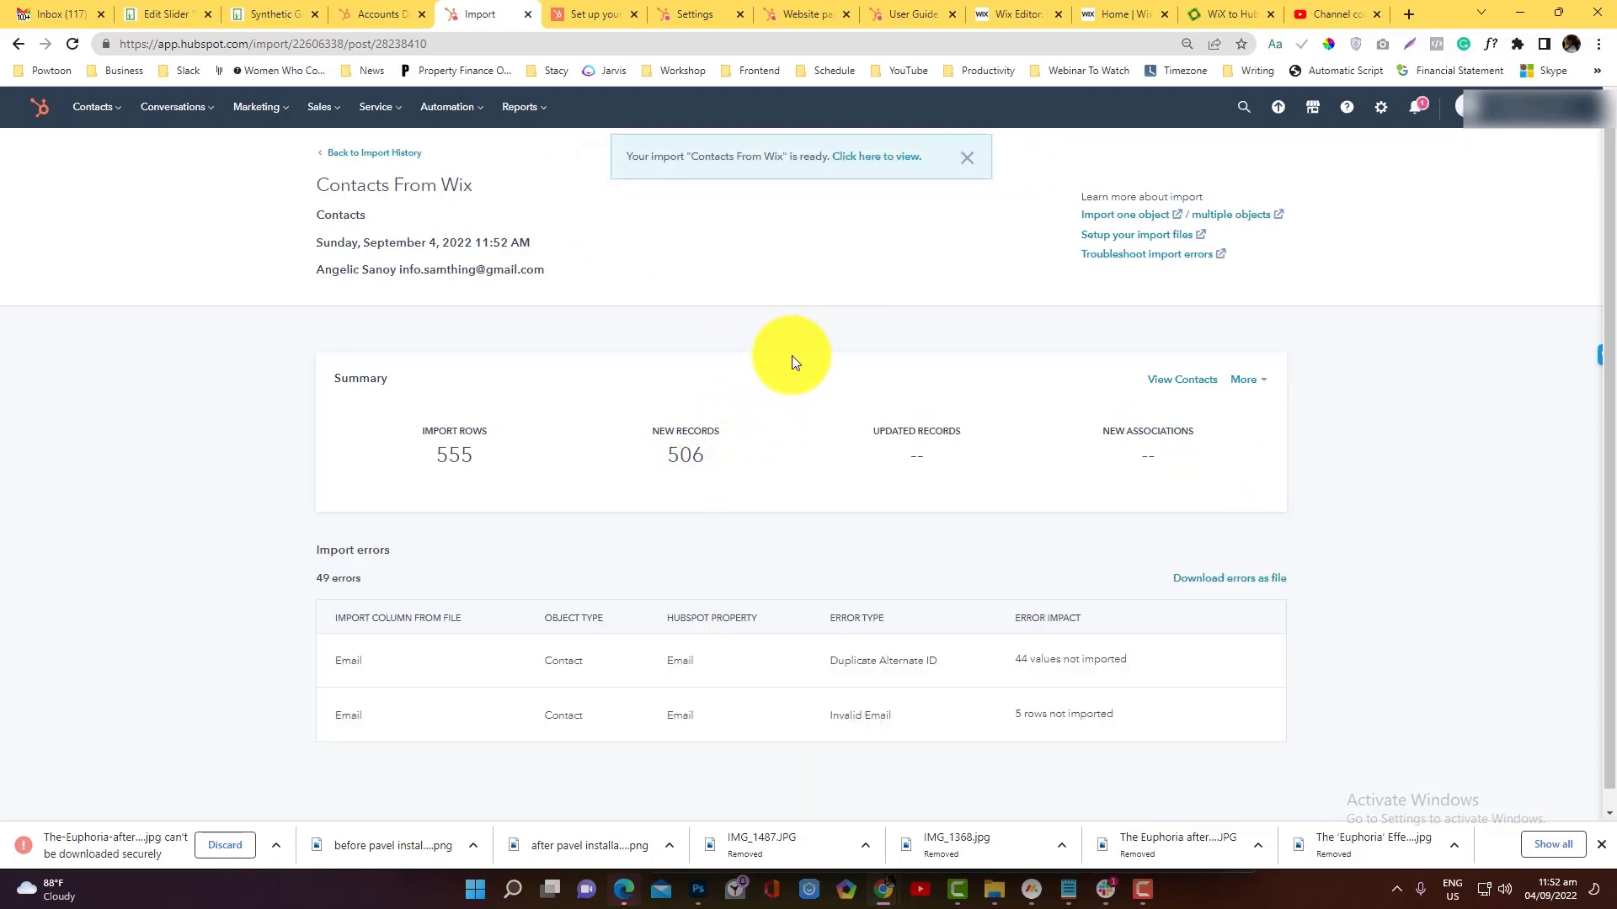
pyautogui.click(891, 167)
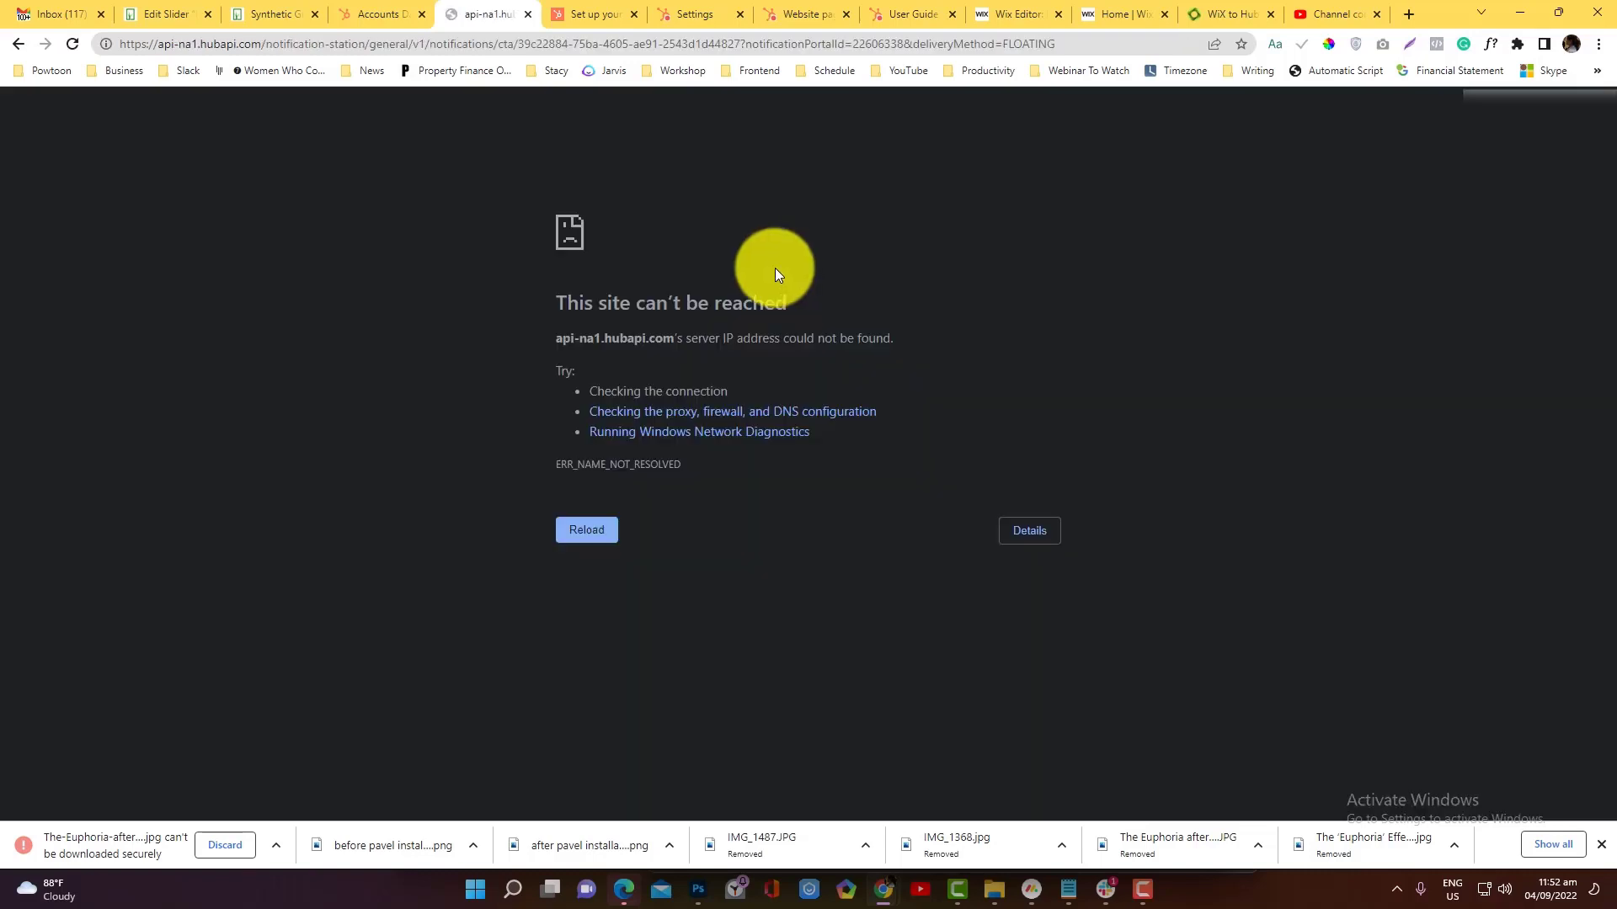
pyautogui.click(529, 47)
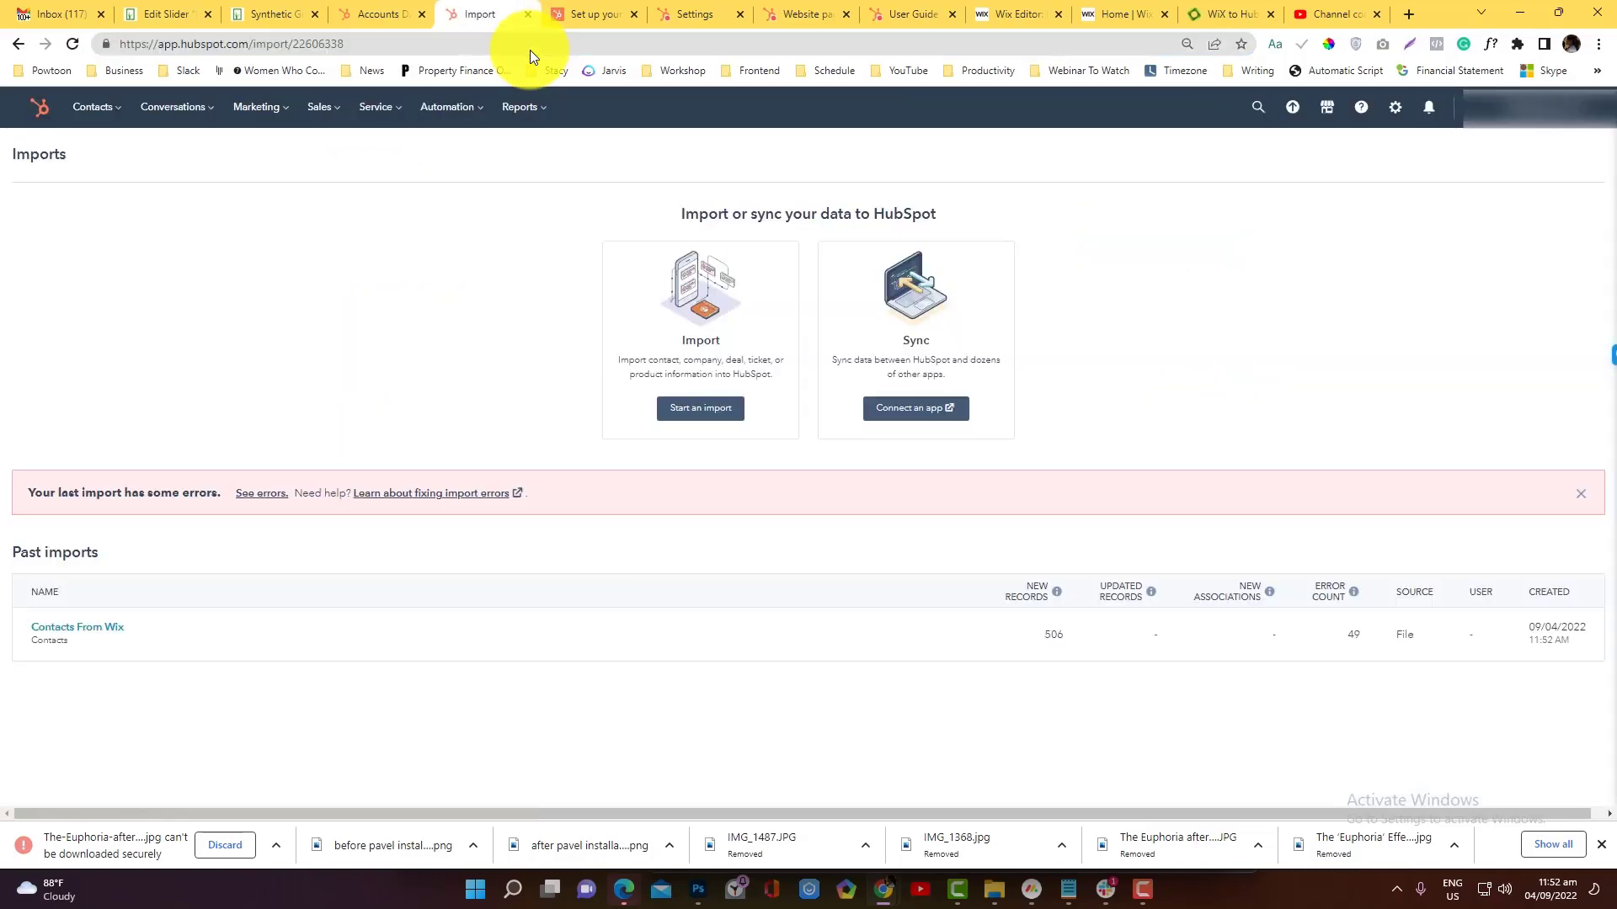
# Review the Contacts From Wix import's contacts, all flagged as Marketing contacts.
pyautogui.click(89, 625)
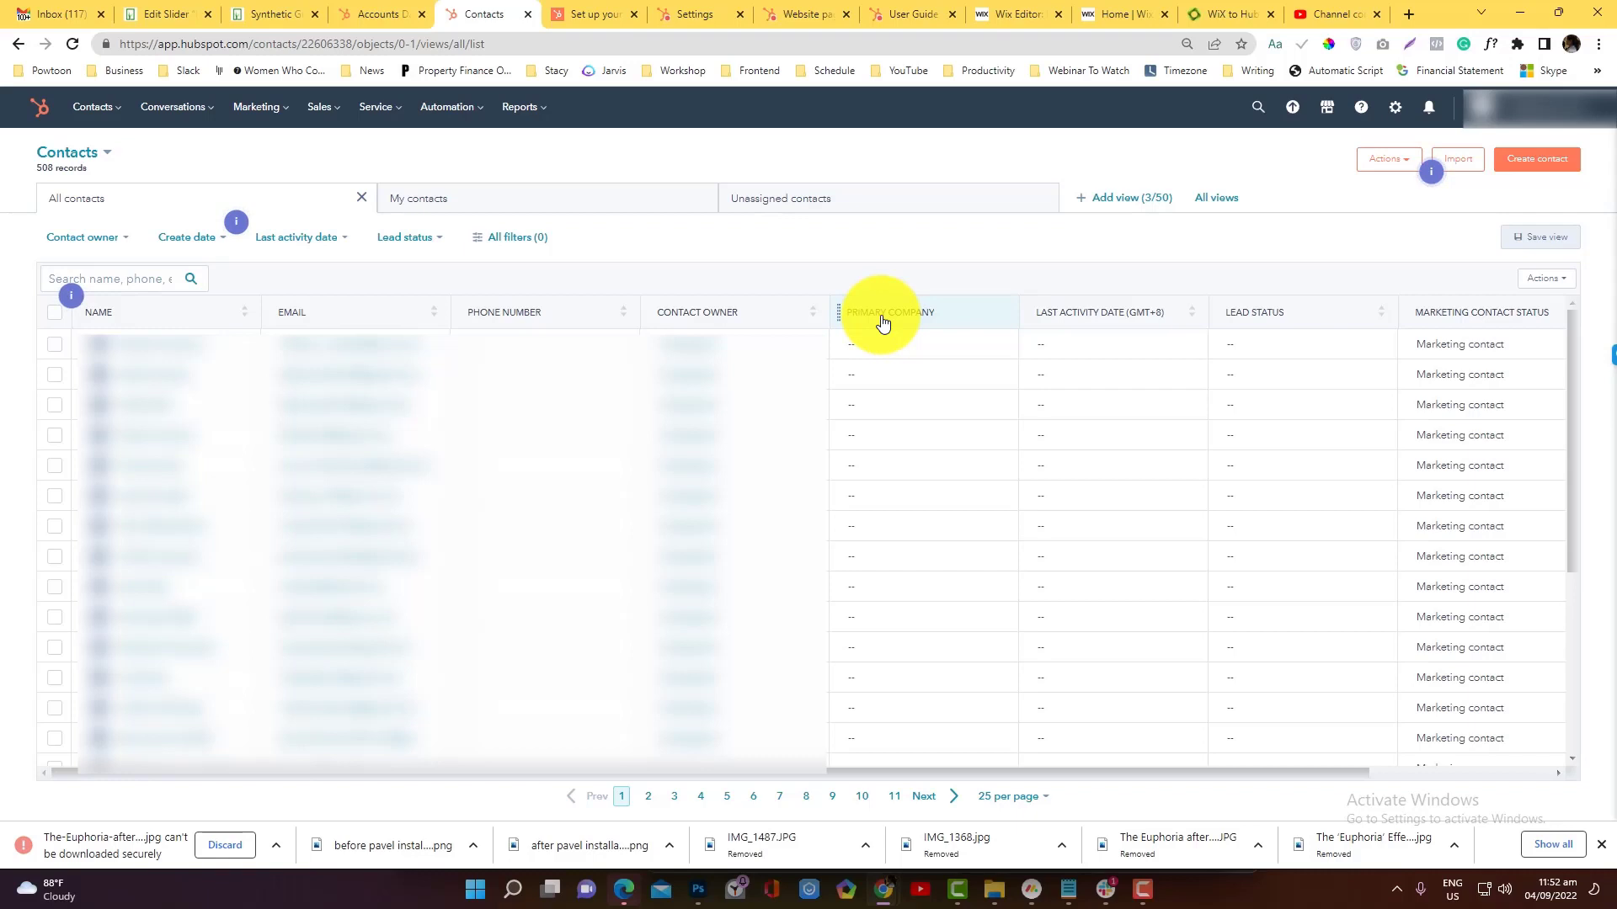
pyautogui.moveTo(104, 120)
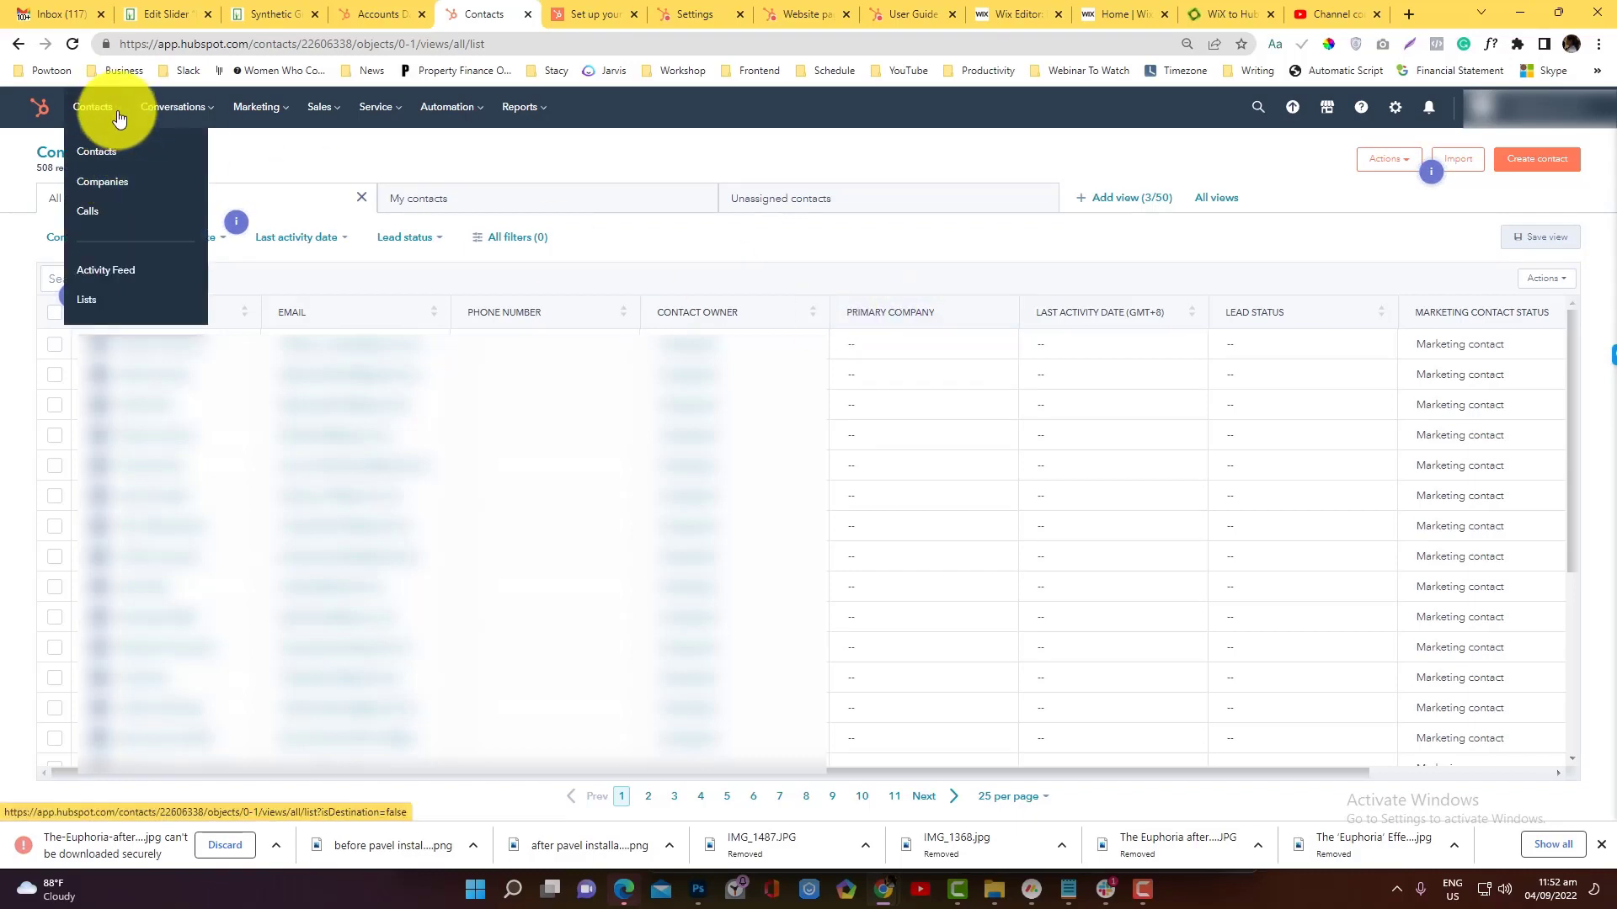
# Scroll through the 15 companies, then return to the full Contacts list.
pyautogui.click(132, 192)
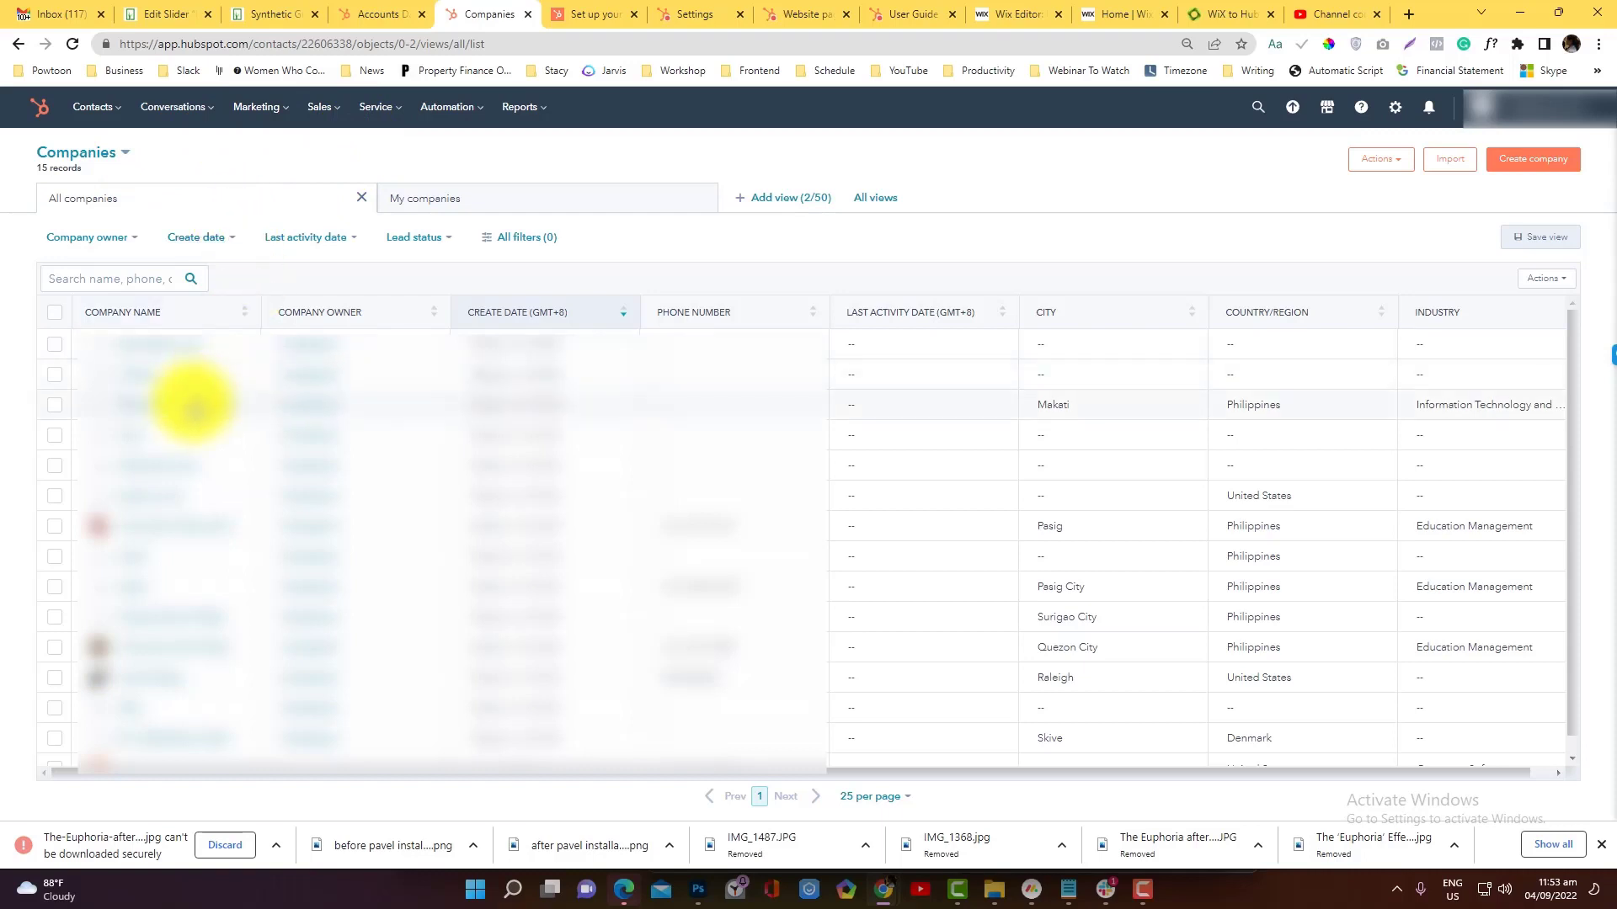
pyautogui.scroll(-1, 193, 405)
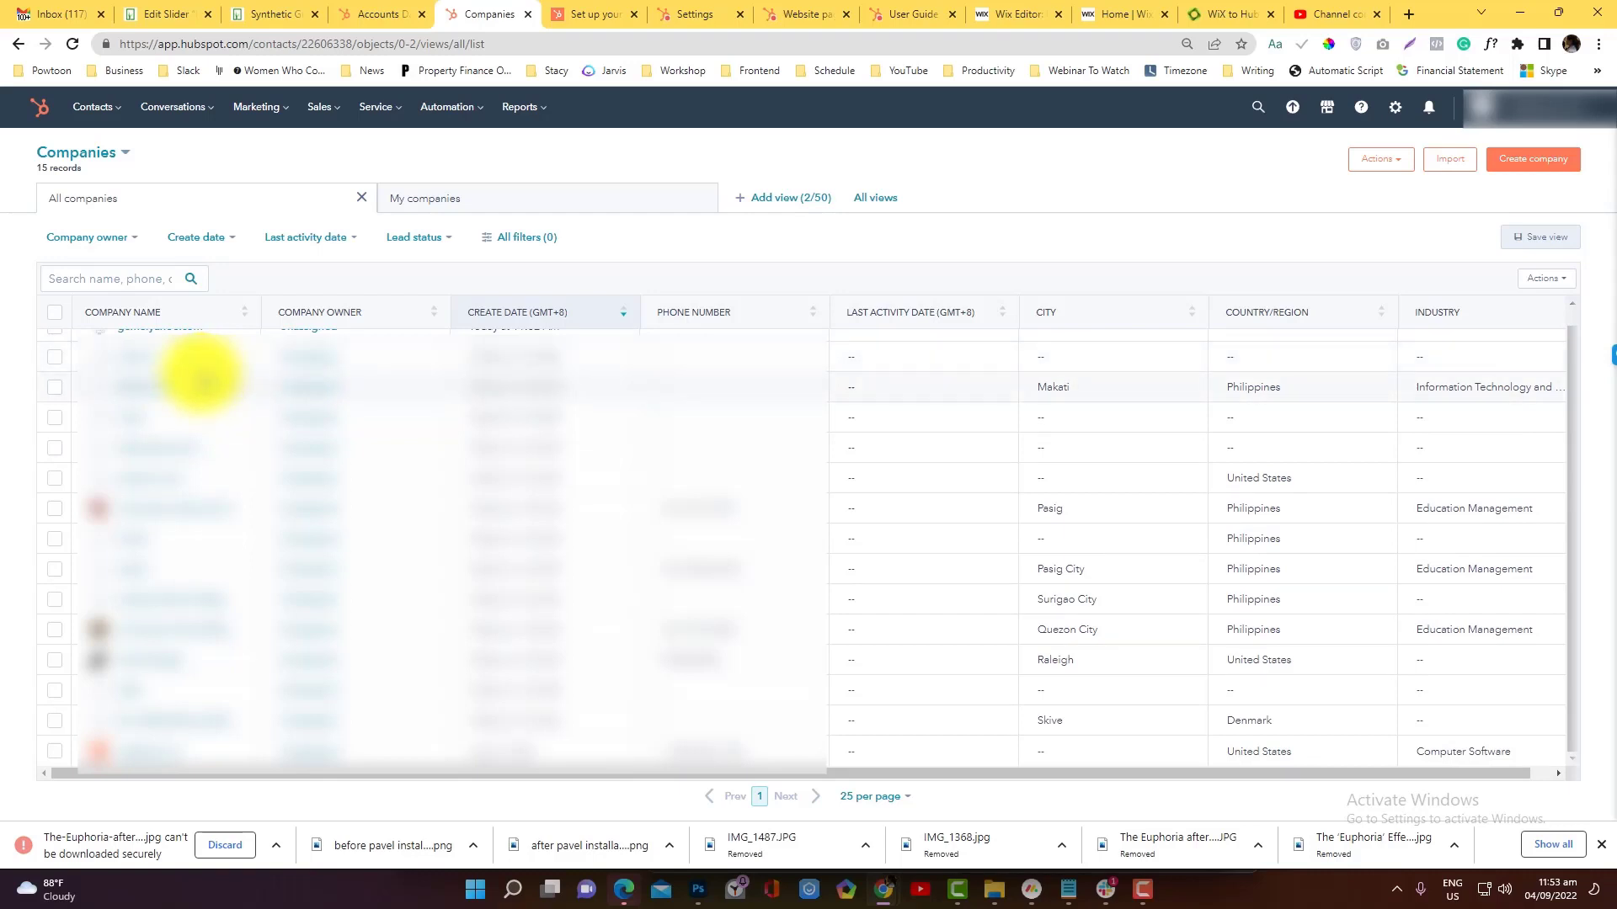
pyautogui.scroll(1, 202, 376)
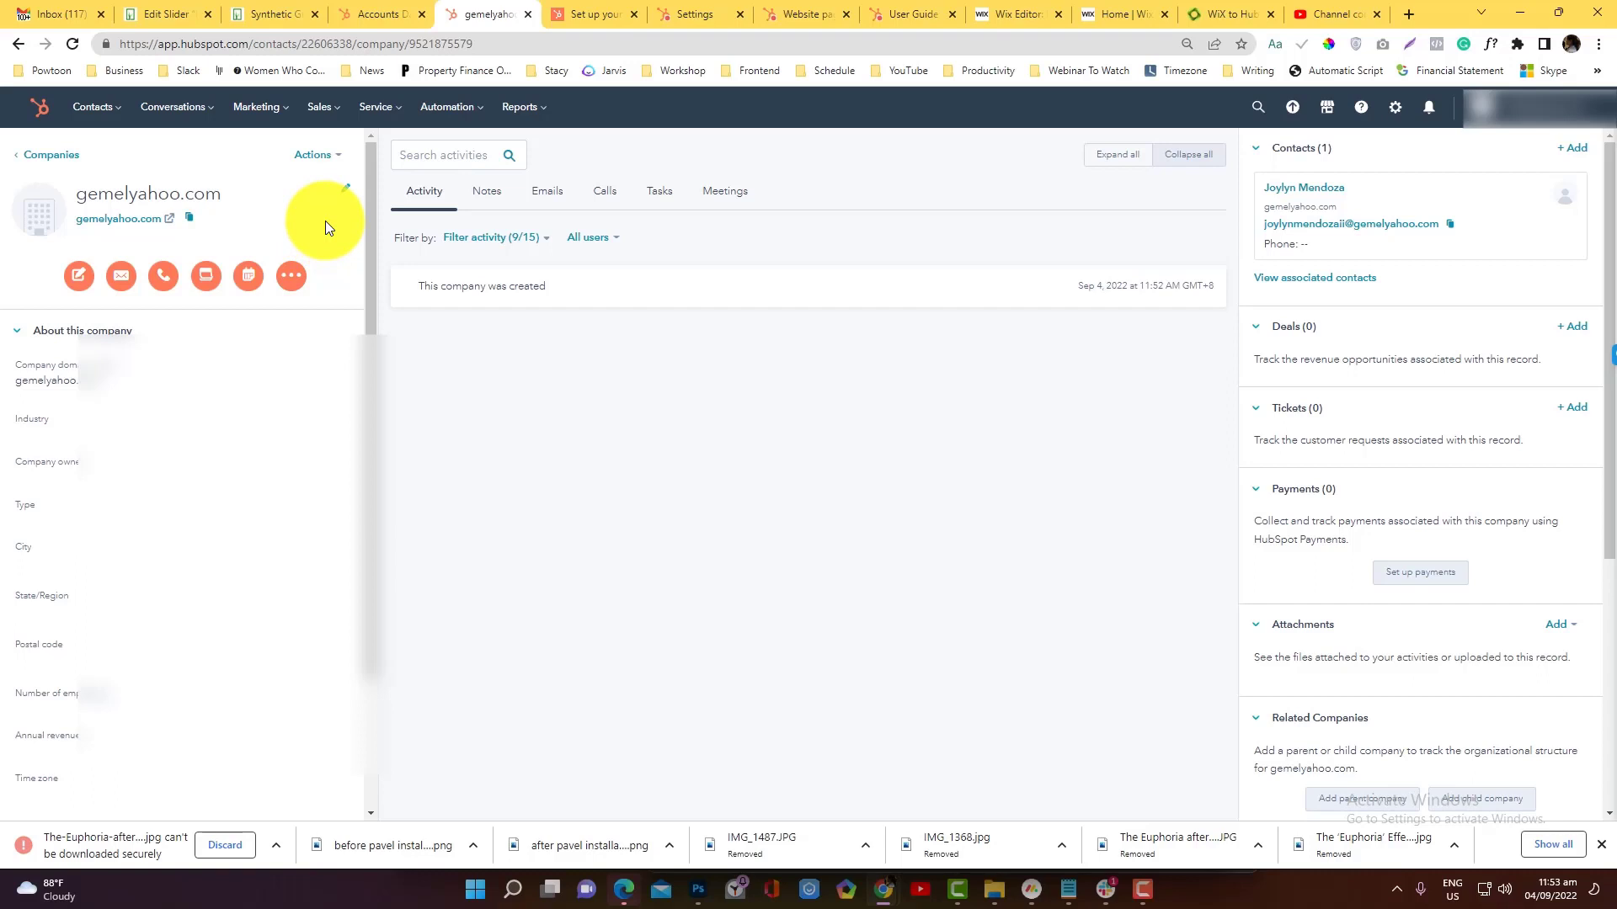
pyautogui.click(92, 106)
pyautogui.click(85, 151)
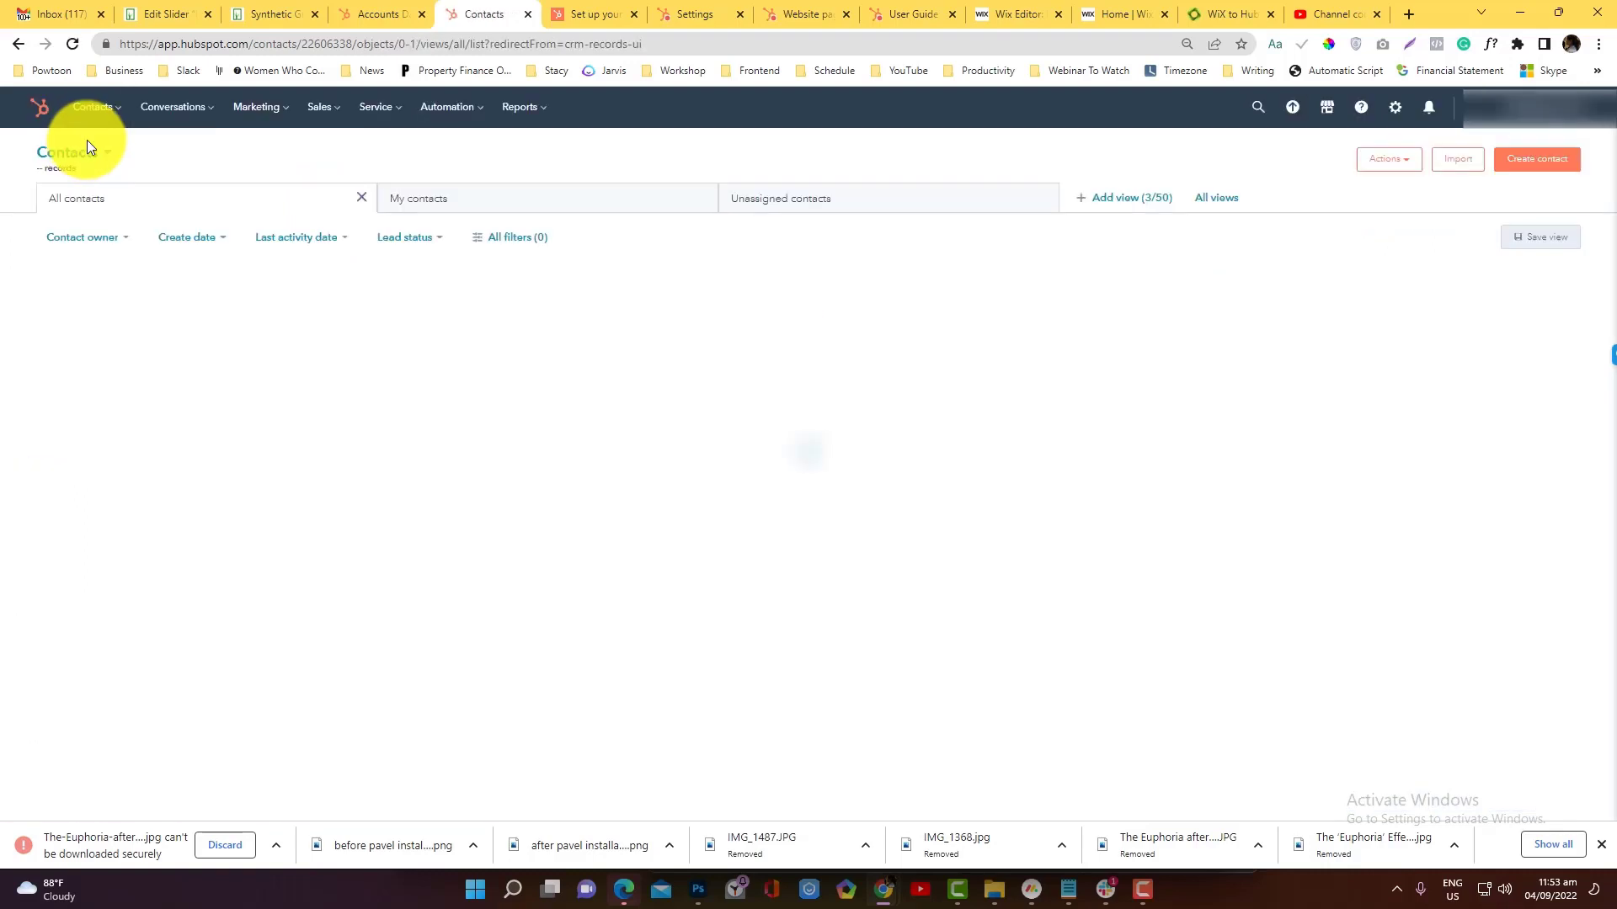